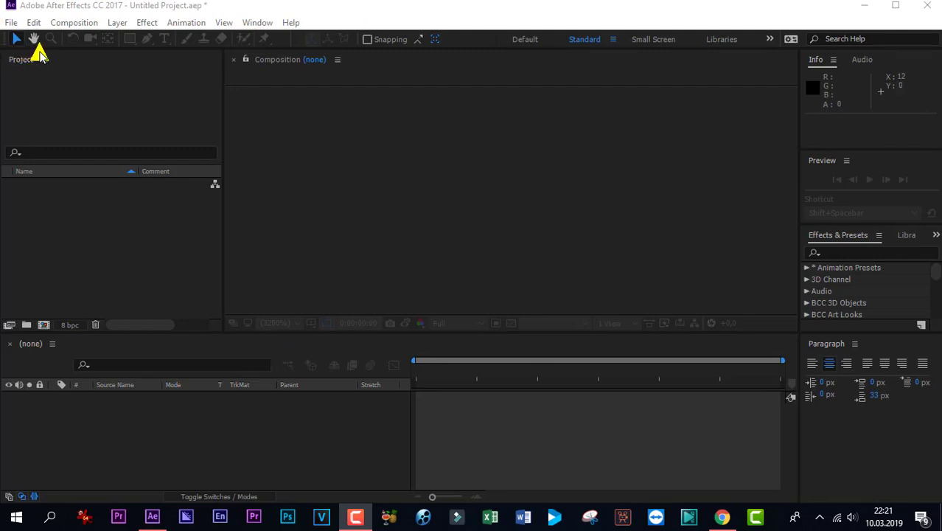
# Look through the Composition menu and Project panel options without creating anything
pyautogui.hotkey('ctrl', 'n')
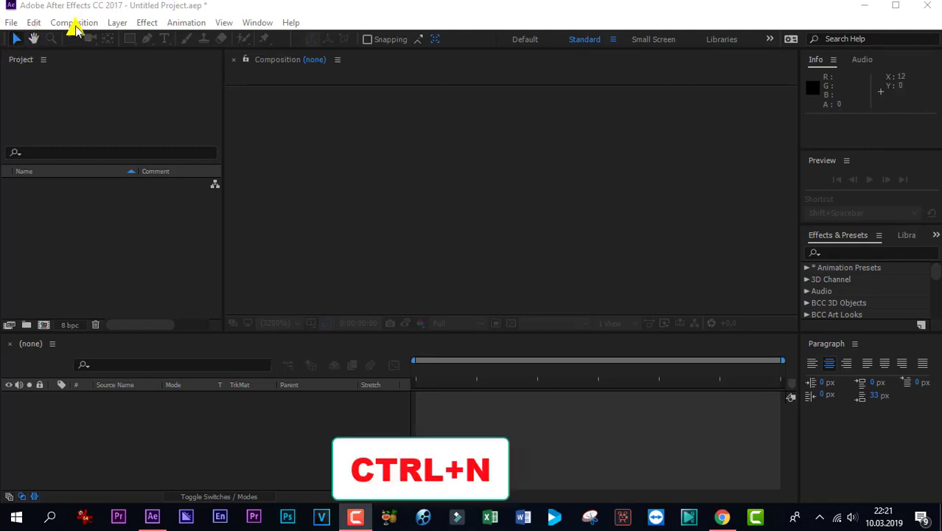
pyautogui.click(74, 23)
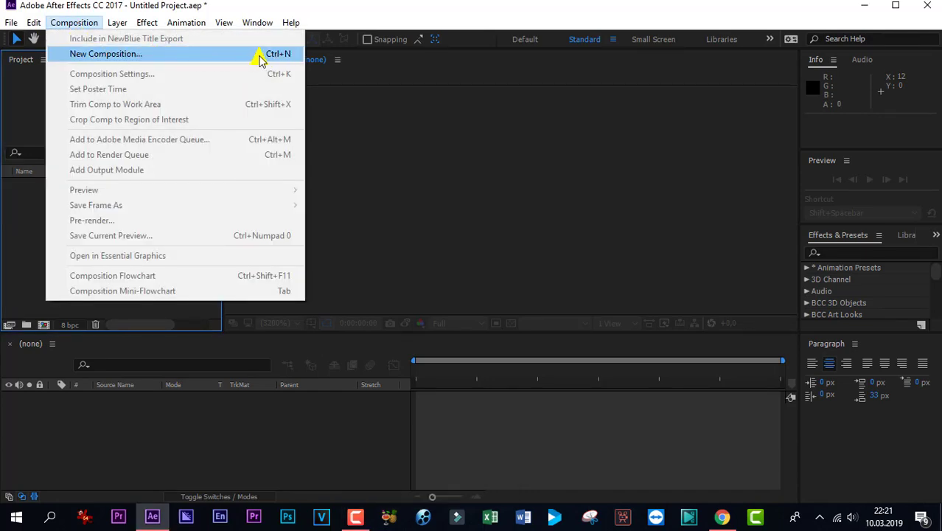
pyautogui.click(29, 221)
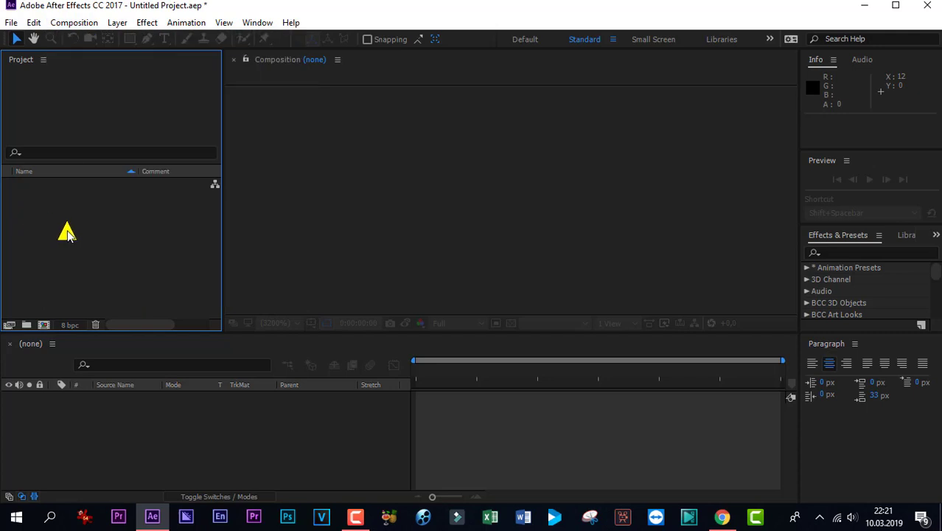
pyautogui.rightClick(65, 235)
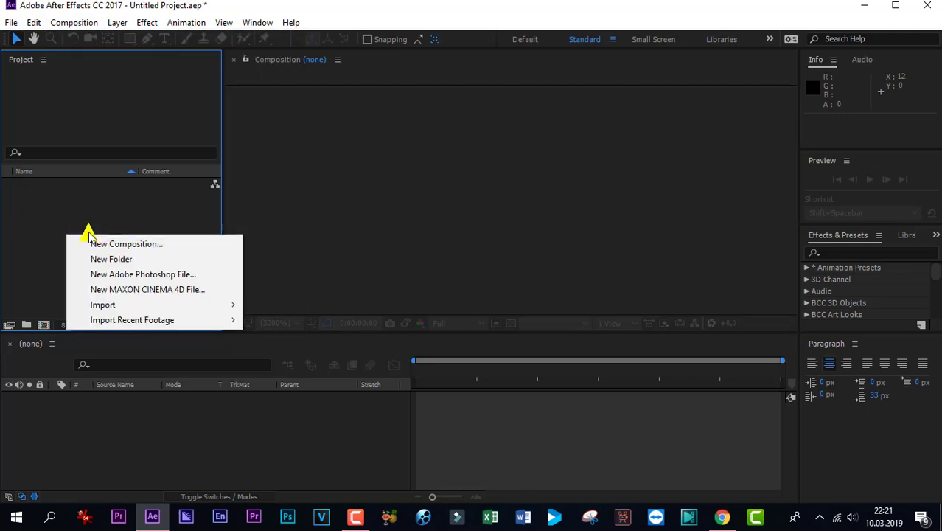
pyautogui.click(50, 218)
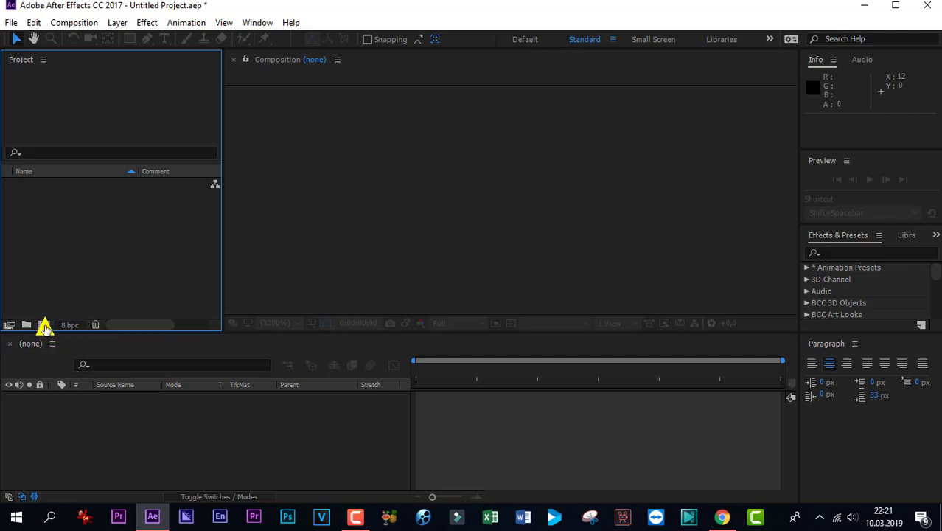
# Create Comp 1 at 1920x1080, 30 fps, with a 0:01:00:00 duration
pyautogui.click(43, 325)
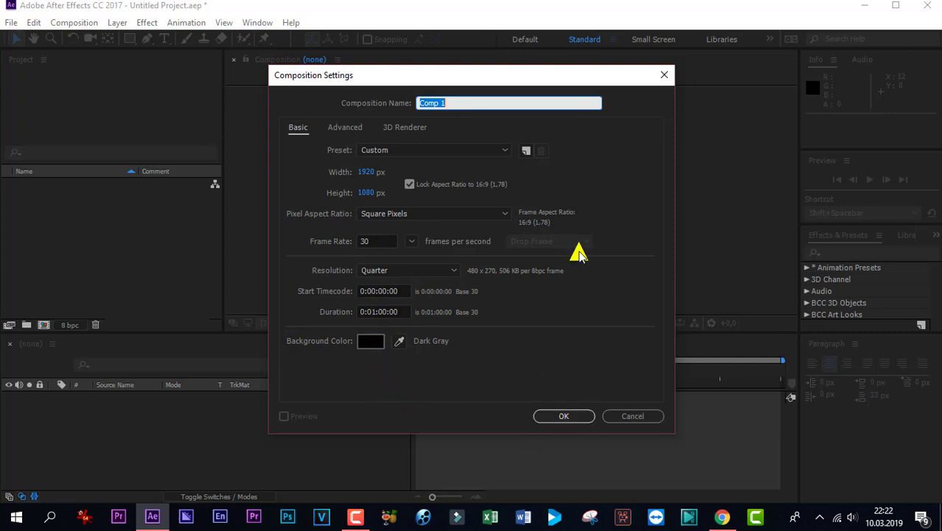
pyautogui.click(564, 415)
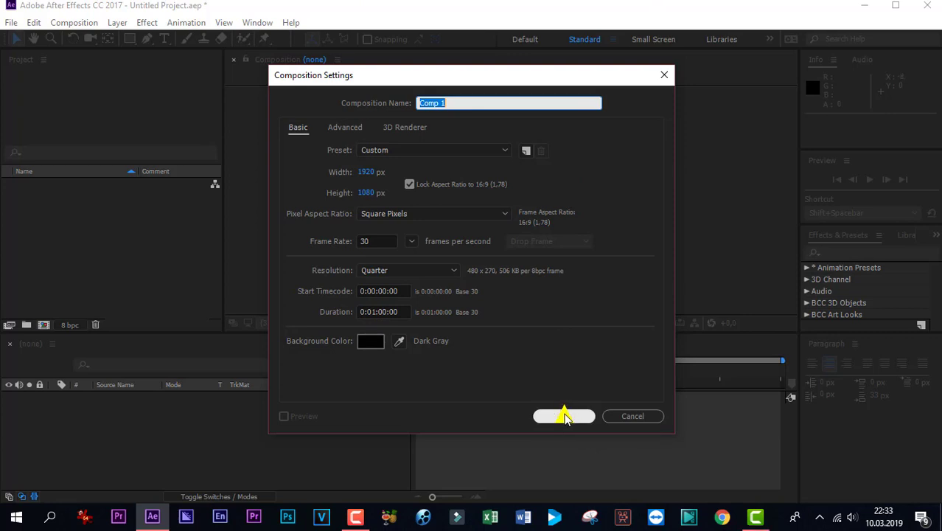
pyautogui.click(564, 416)
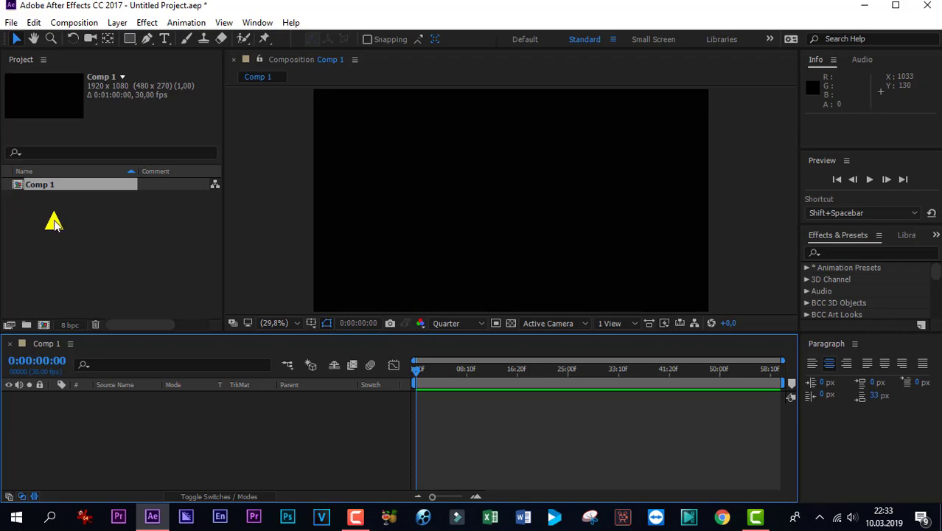
# Import 180607_A_101, Beach Aerial Footage Taken by a Drone and Pexels Videos 4721 via Import > File
pyautogui.rightClick(47, 221)
pyautogui.moveTo(96, 289)
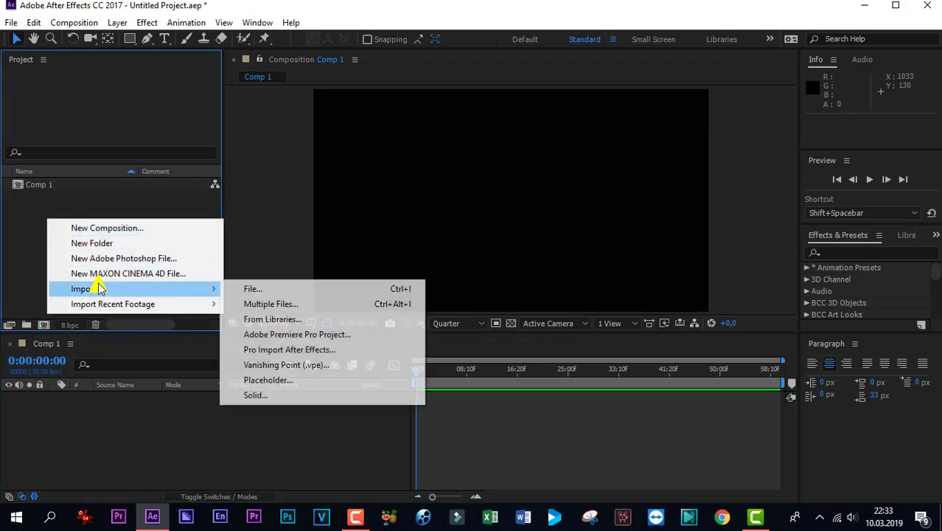
pyautogui.click(243, 290)
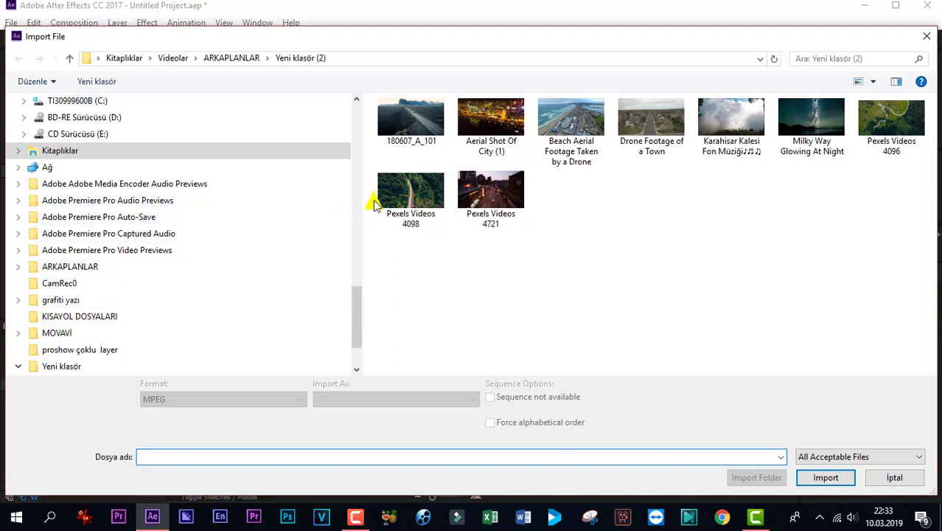
pyautogui.click(425, 123)
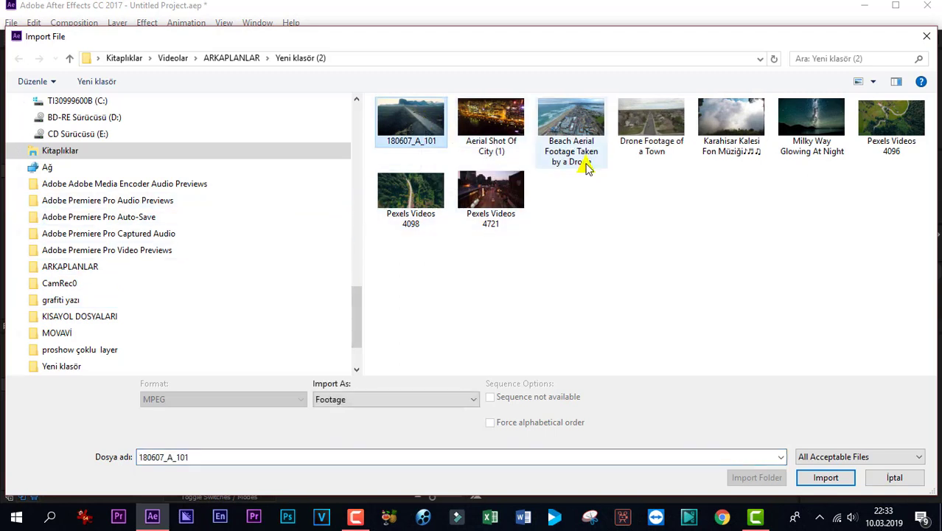
pyautogui.keyDown('ctrl'); pyautogui.click(582, 116); pyautogui.keyUp('ctrl')
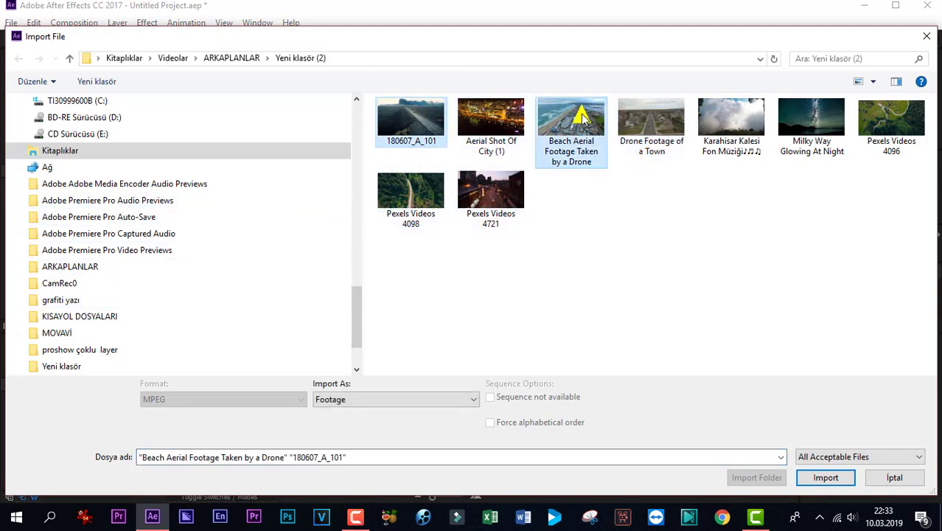
pyautogui.keyDown('ctrl'); pyautogui.click(492, 190); pyautogui.keyUp('ctrl')
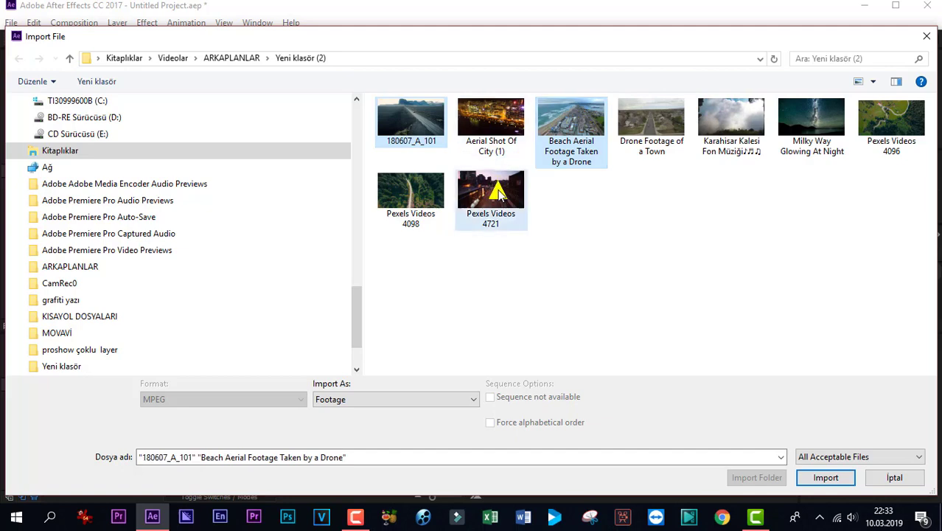
pyautogui.click(802, 477)
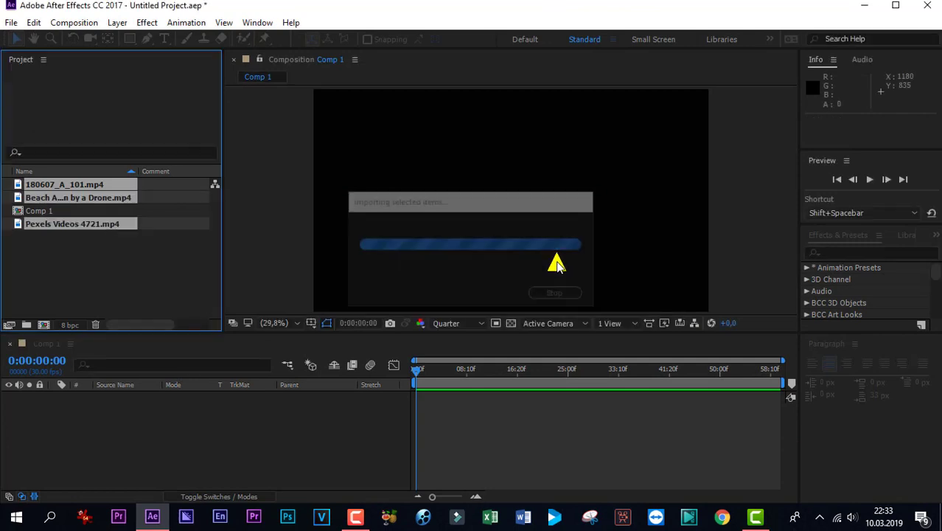
pyautogui.click(73, 264)
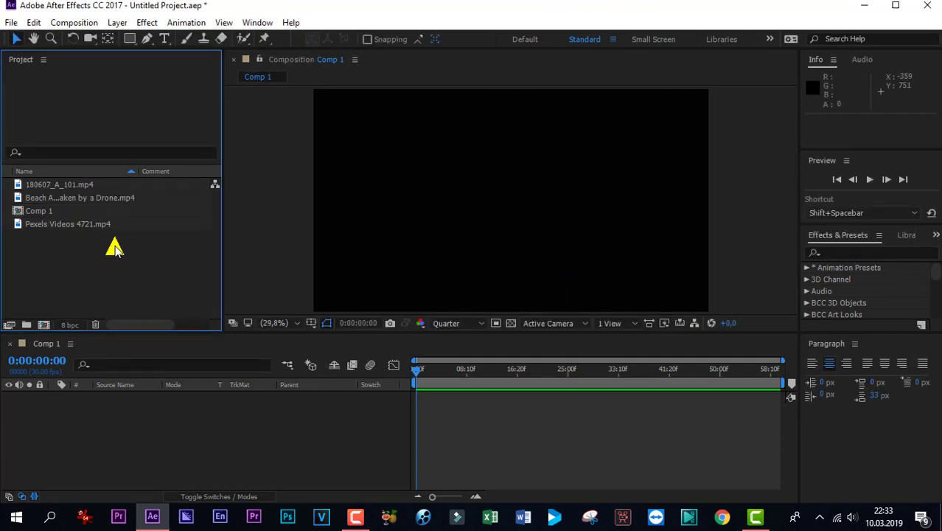
pyautogui.click(22, 225)
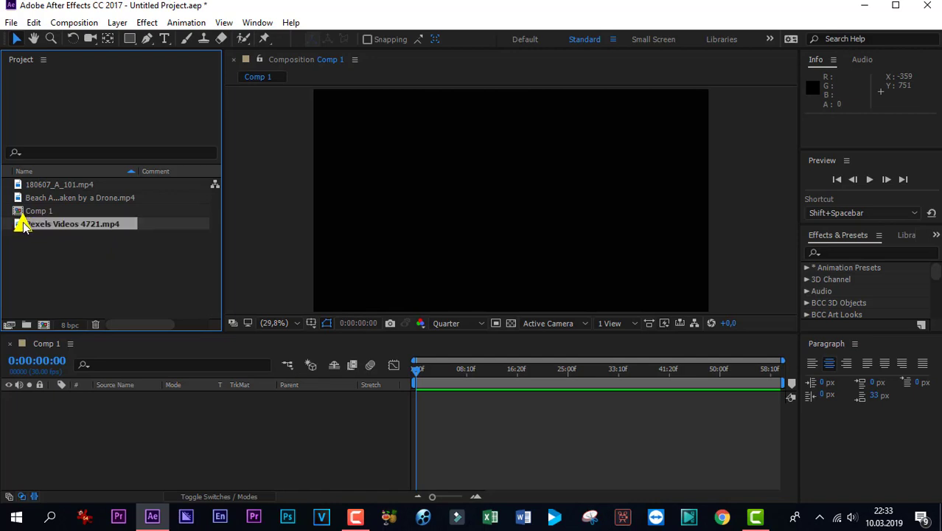
pyautogui.moveTo(22, 225); pyautogui.dragTo(523, 210)
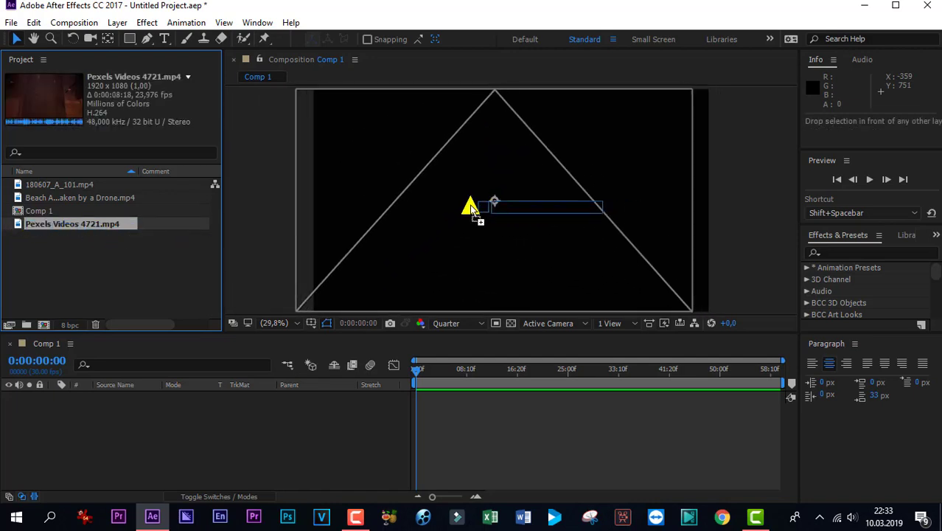
pyautogui.moveTo(523, 210); pyautogui.dragTo(511, 208)
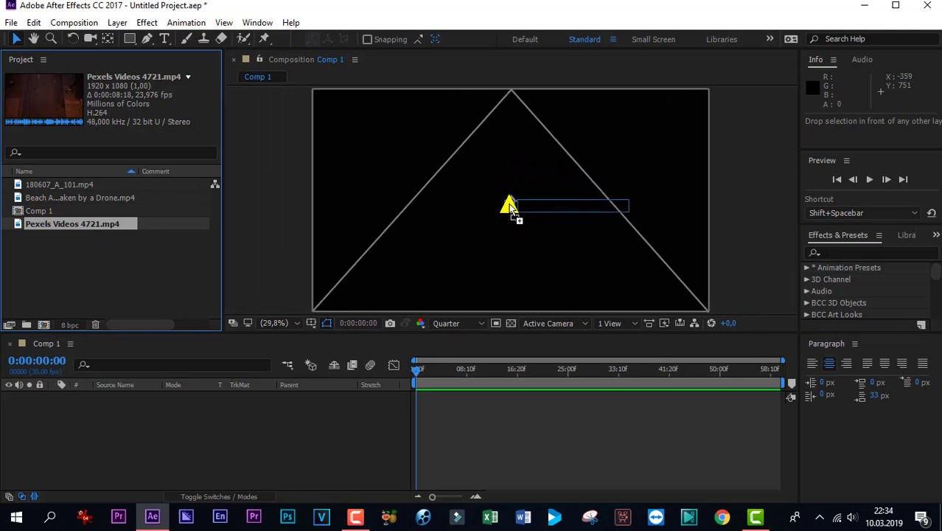
pyautogui.moveTo(511, 208); pyautogui.dragTo(508, 206)
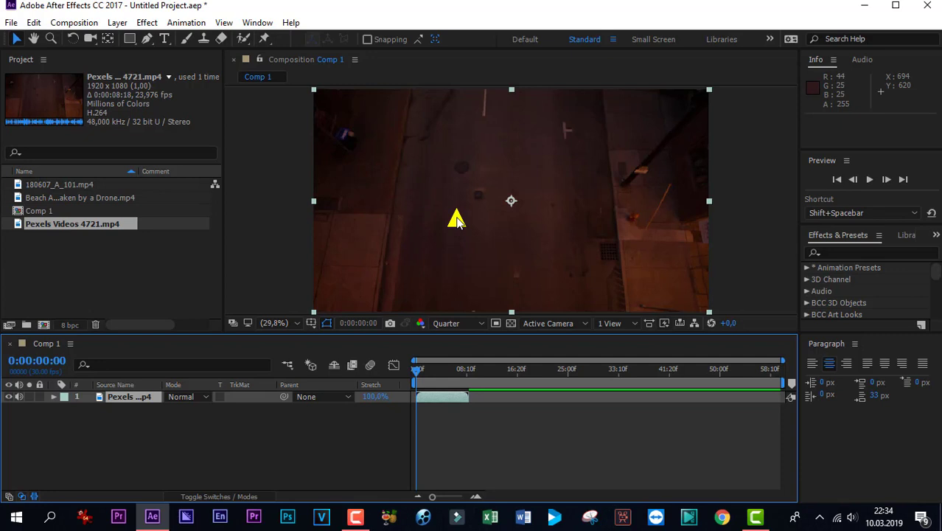
pyautogui.hotkey('ctrl', 'z')
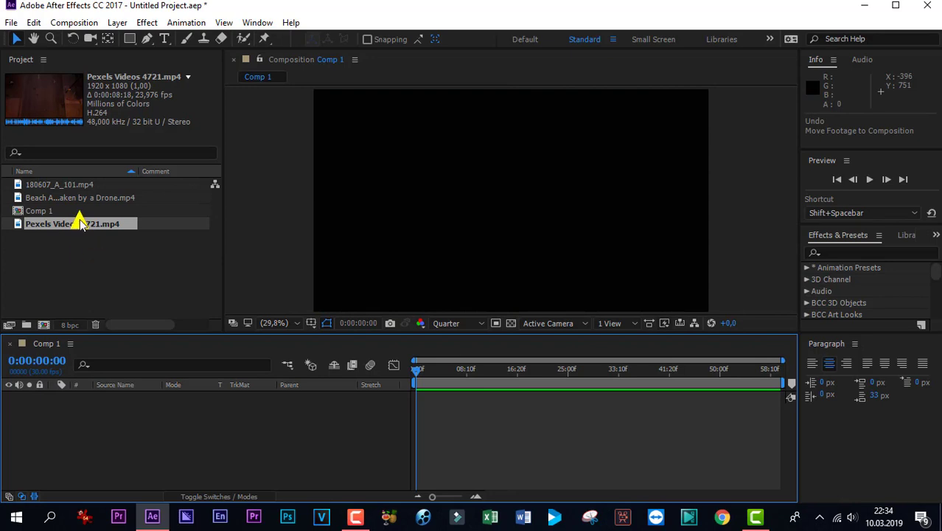
# Add the Beach Aerial Footage clip to Comp 1 and zoom the viewer to 25%, then 12.5%
pyautogui.click(40, 198)
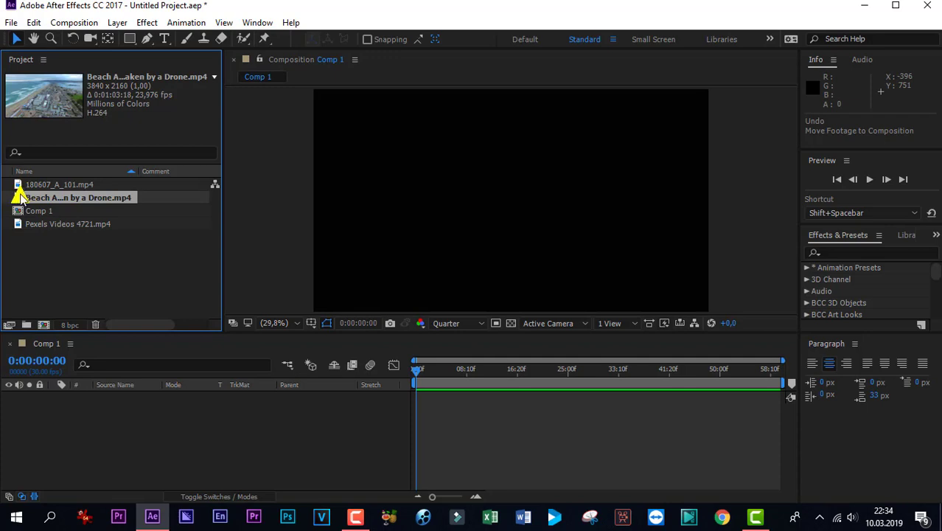
pyautogui.moveTo(19, 199)
pyautogui.mouseDown()
pyautogui.moveTo(451, 216)
pyautogui.moveTo(278, 257)
pyautogui.mouseUp()
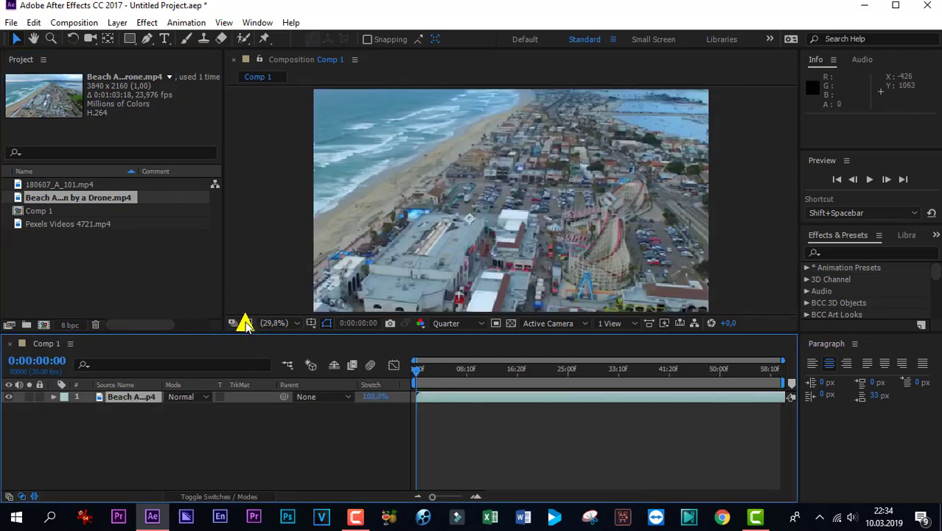
pyautogui.click(298, 325)
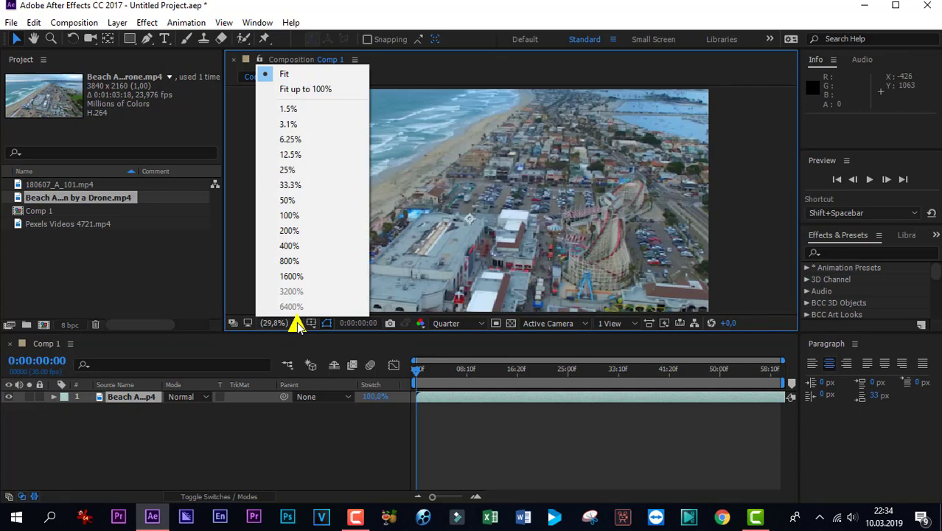
pyautogui.click(279, 170)
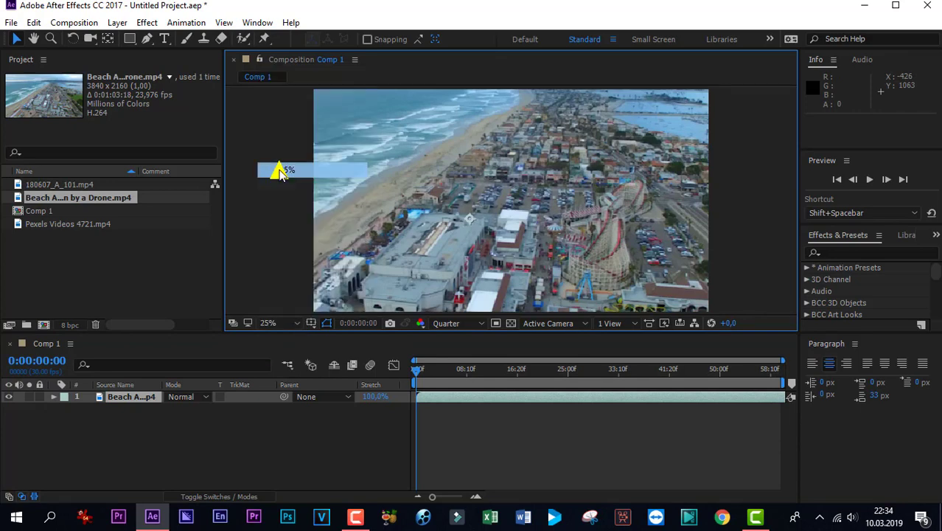
pyautogui.click(140, 398)
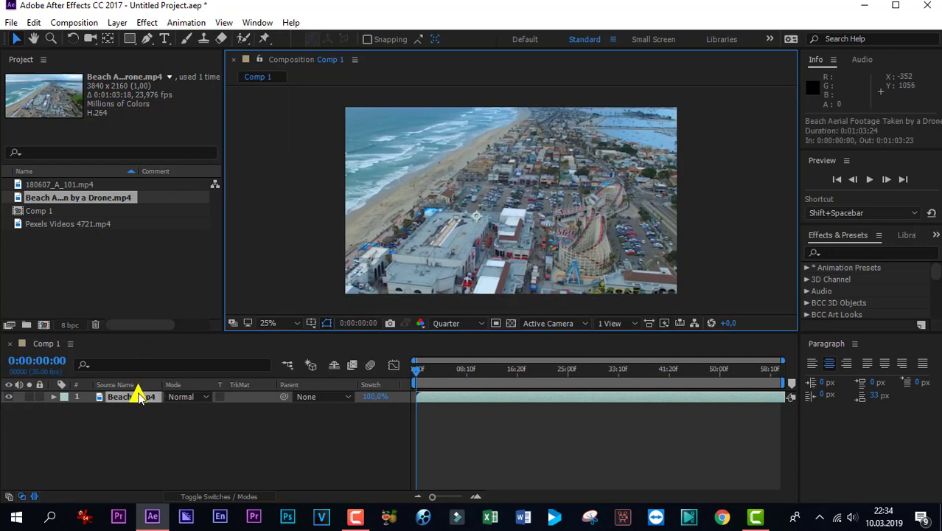
pyautogui.click(297, 325)
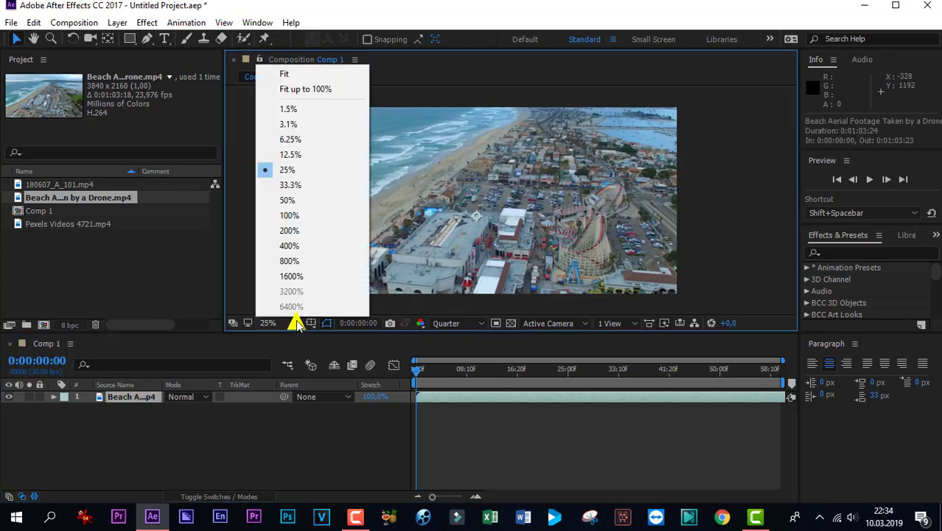
pyautogui.click(279, 154)
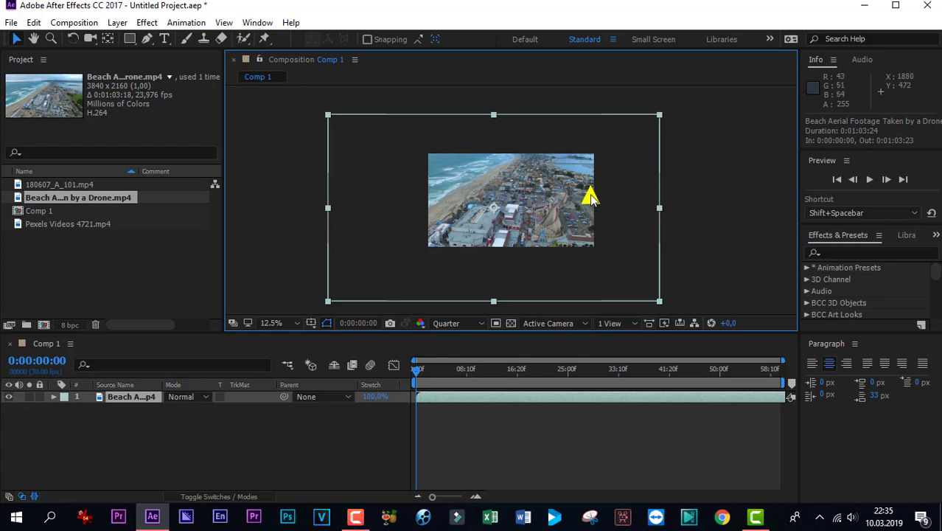
# Nudge the beach layer right and try fitting it to the comp, then undo the fit
pyautogui.moveTo(498, 185)
pyautogui.mouseDown()
pyautogui.moveTo(531, 183)
pyautogui.moveTo(511, 183)
pyautogui.mouseUp()
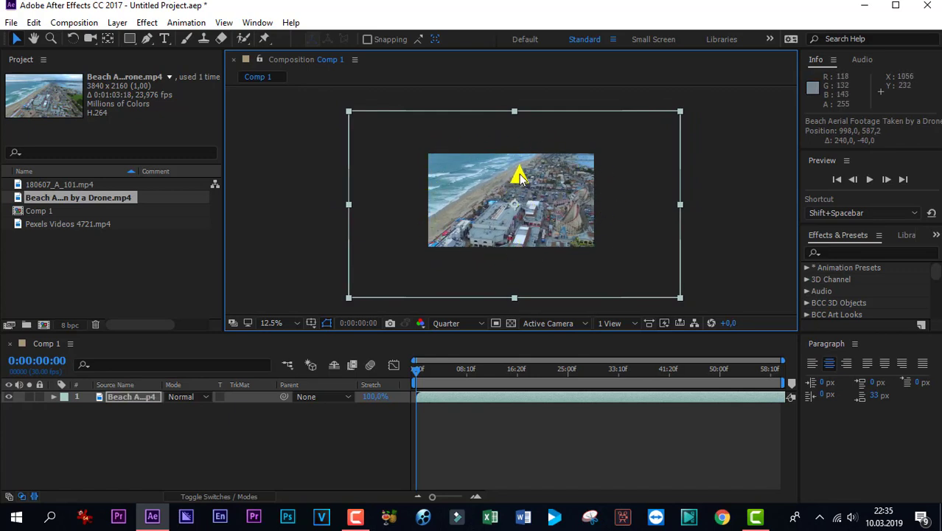
pyautogui.hotkey('ctrl', 'alt', 'f')
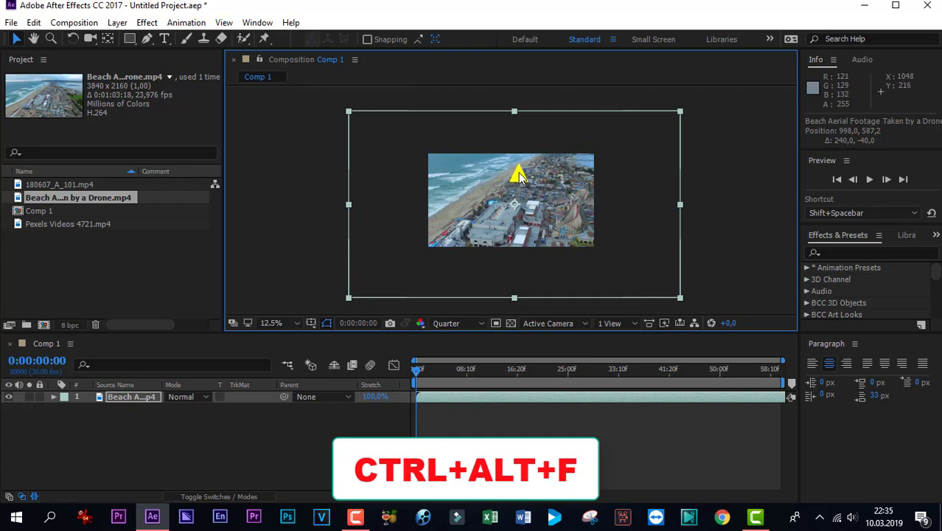
pyautogui.hotkey('ctrl', 'alt', 'f')
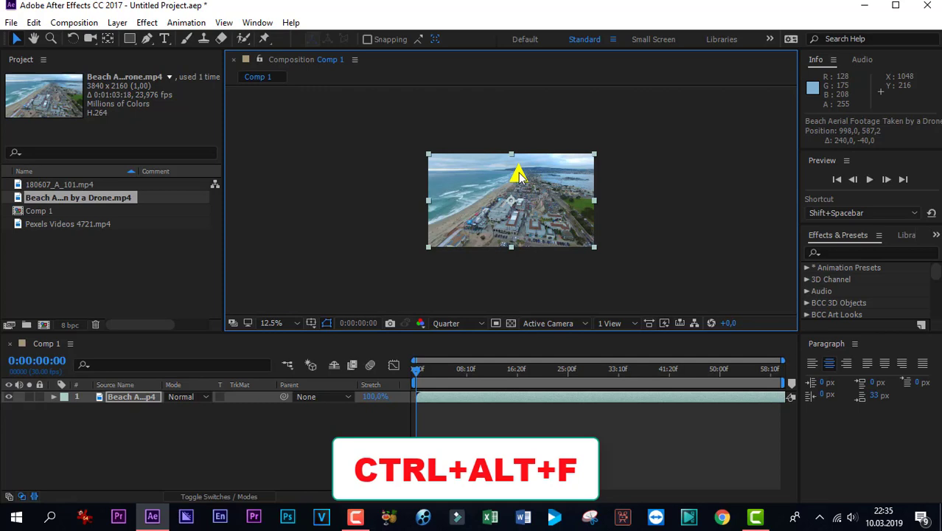
pyautogui.hotkey('ctrl', 'z')
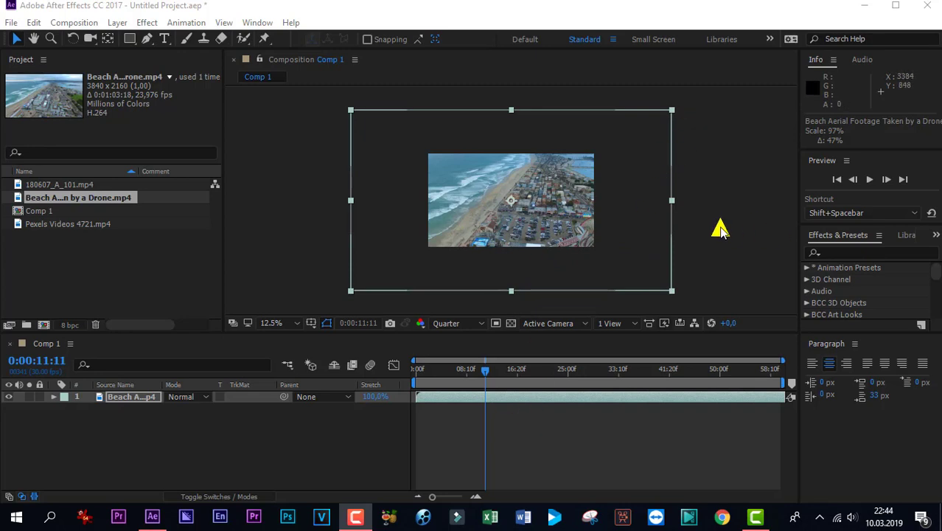
# Scale the beach footage to about 50% and set the viewer zoom to 33.3%
pyautogui.click(671, 292)
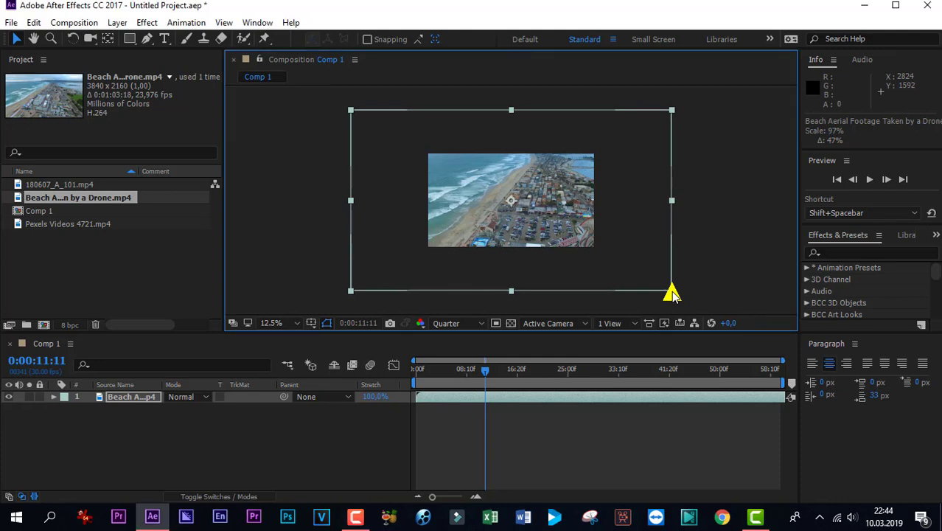
pyautogui.moveTo(671, 292); pyautogui.dragTo(627, 252)
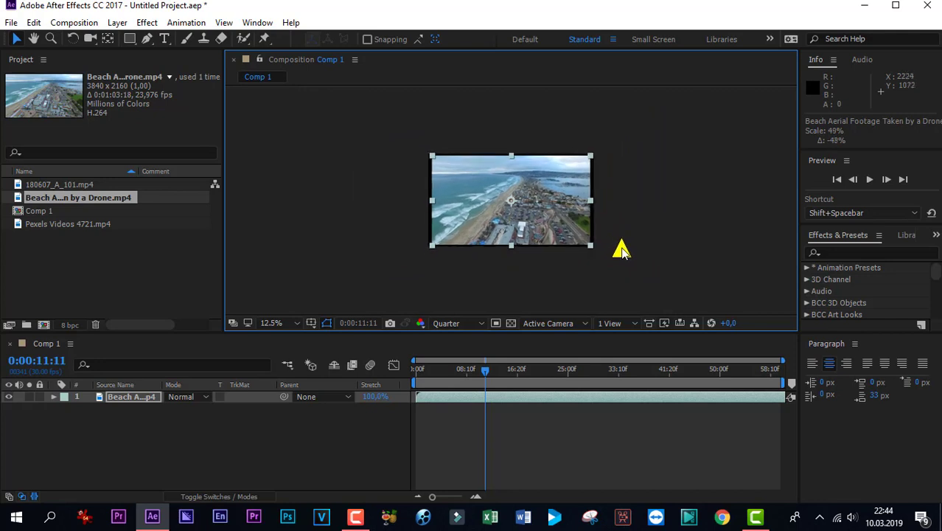
pyautogui.moveTo(626, 252)
pyautogui.mouseDown()
pyautogui.moveTo(618, 245)
pyautogui.moveTo(624, 251)
pyautogui.mouseUp()
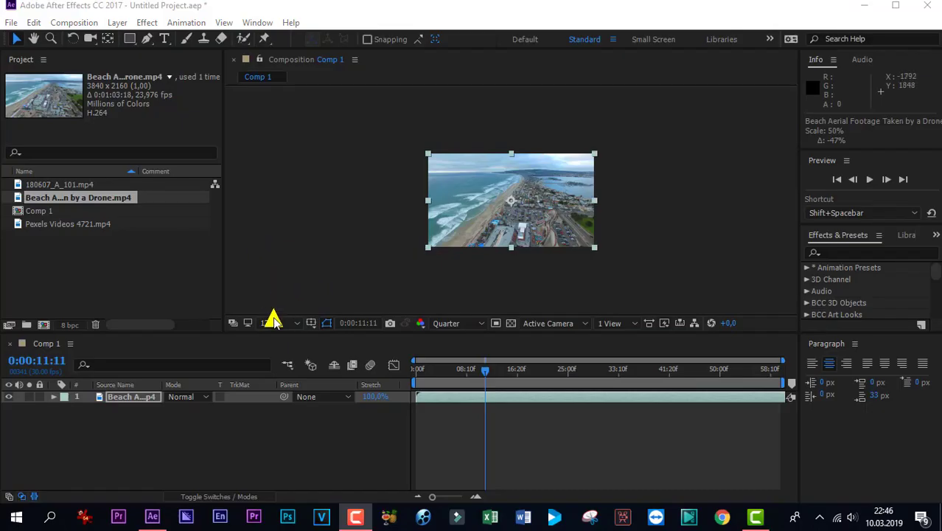
pyautogui.click(293, 323)
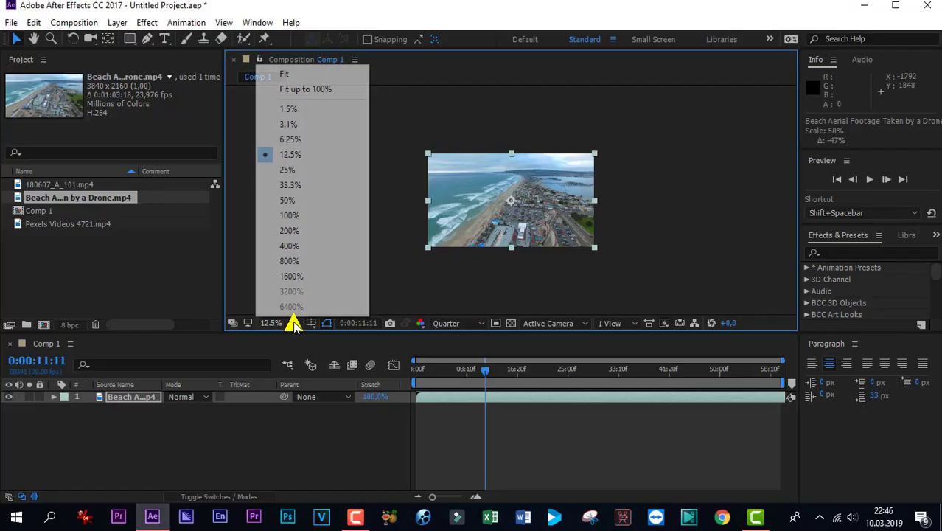
pyautogui.click(287, 186)
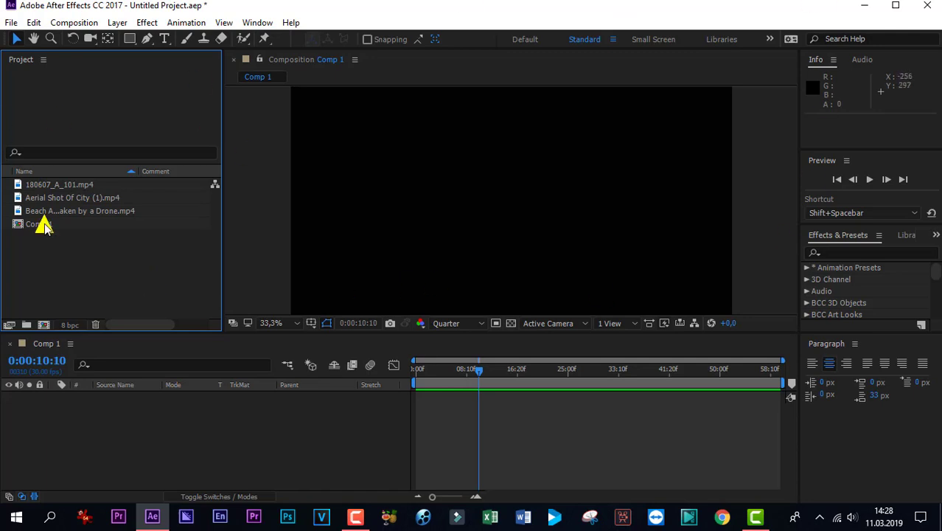
# Drag 180607_A_101.mp4 into Comp 1 and scrub through the road clip
pyautogui.click(48, 186)
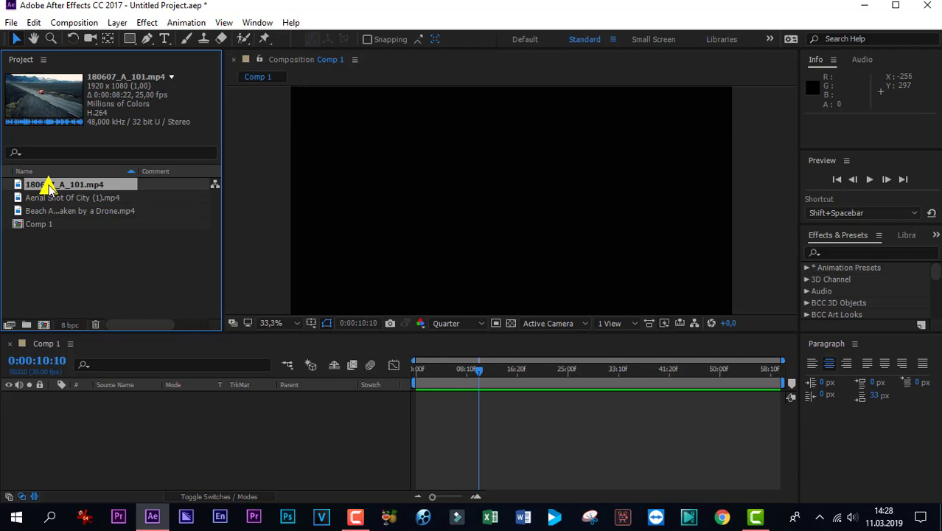
pyautogui.moveTo(46, 185); pyautogui.dragTo(515, 210)
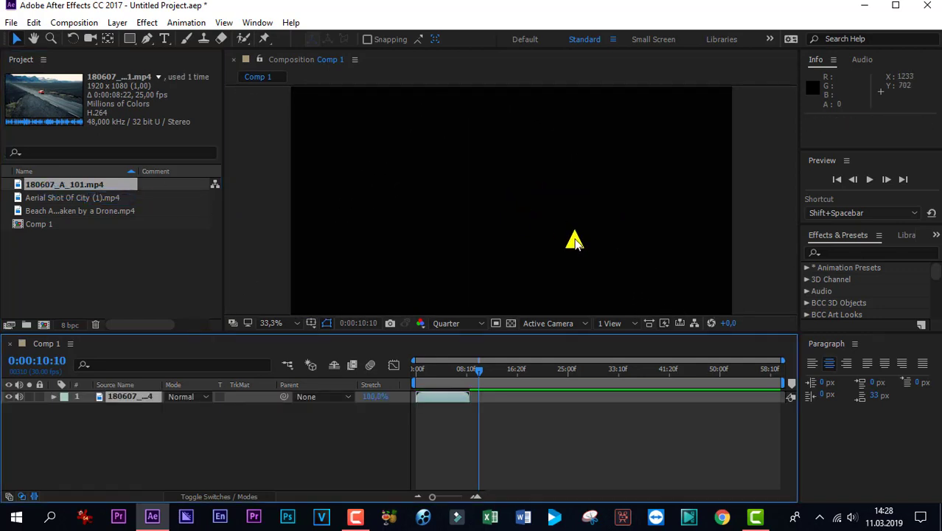
pyautogui.moveTo(479, 368); pyautogui.dragTo(419, 370)
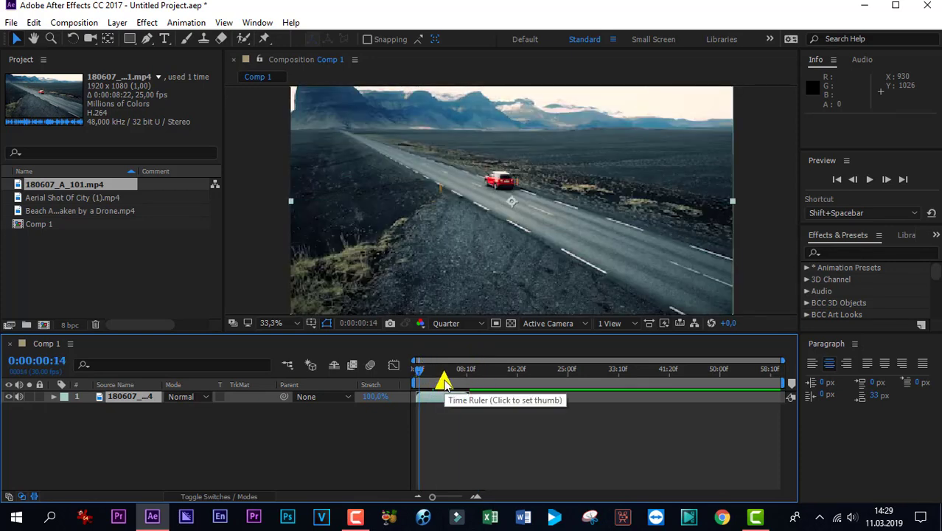
pyautogui.moveTo(419, 369); pyautogui.dragTo(441, 376)
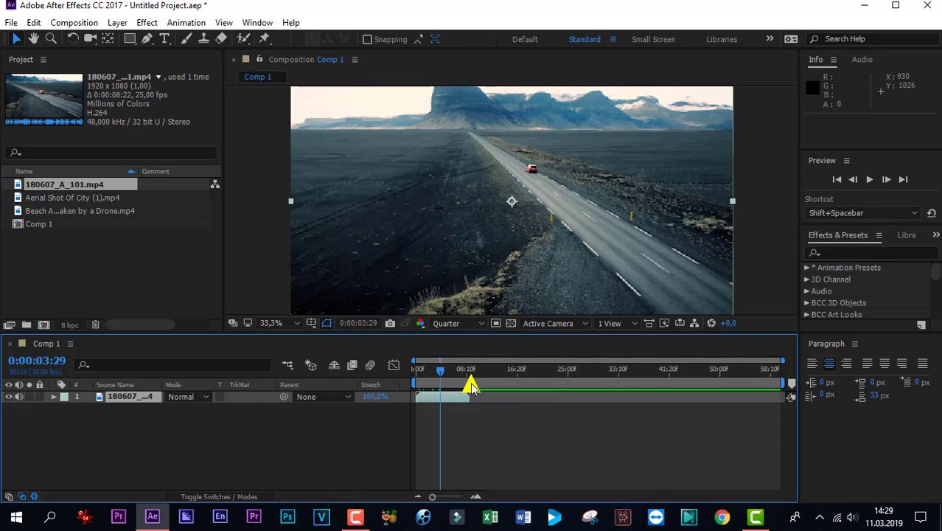
pyautogui.hotkey('ctrl', 'shift', 'd')
# Add Aerial Shot Of City, duplicate the road layer, and place the copy after the original
pyautogui.moveTo(73, 198); pyautogui.dragTo(474, 398)
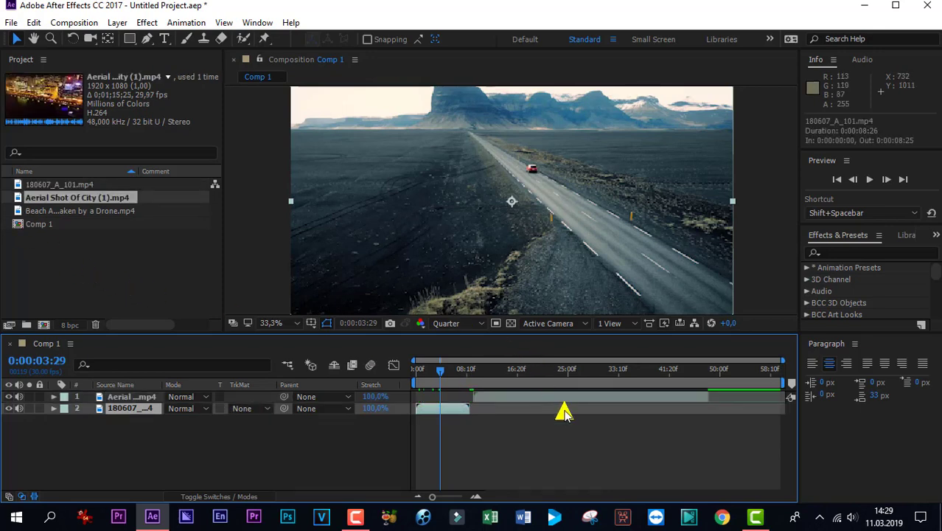
pyautogui.hotkey('ctrl', 'd')
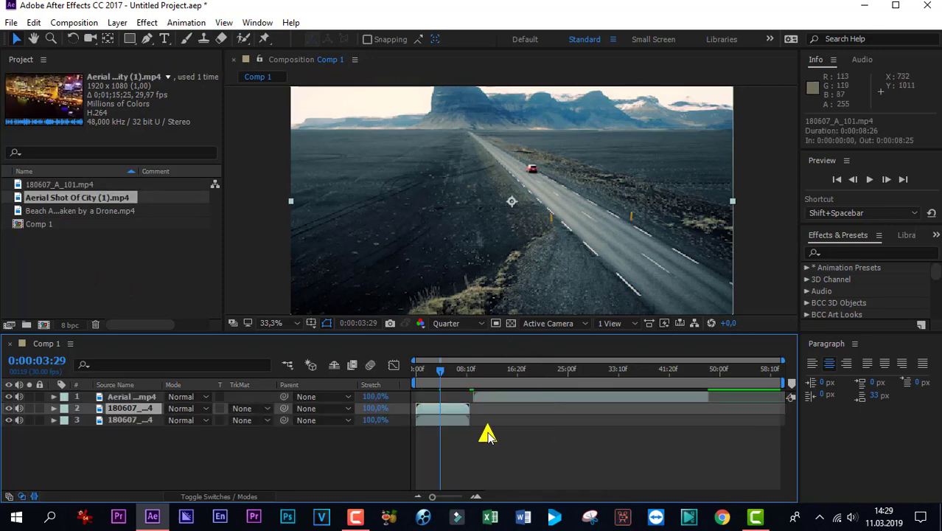
pyautogui.moveTo(458, 421); pyautogui.dragTo(599, 415)
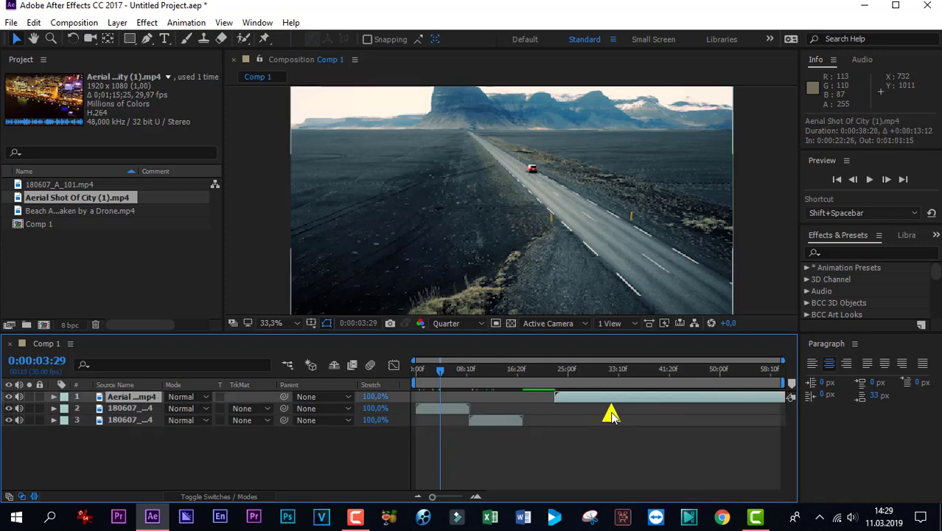
pyautogui.moveTo(448, 371); pyautogui.dragTo(508, 388)
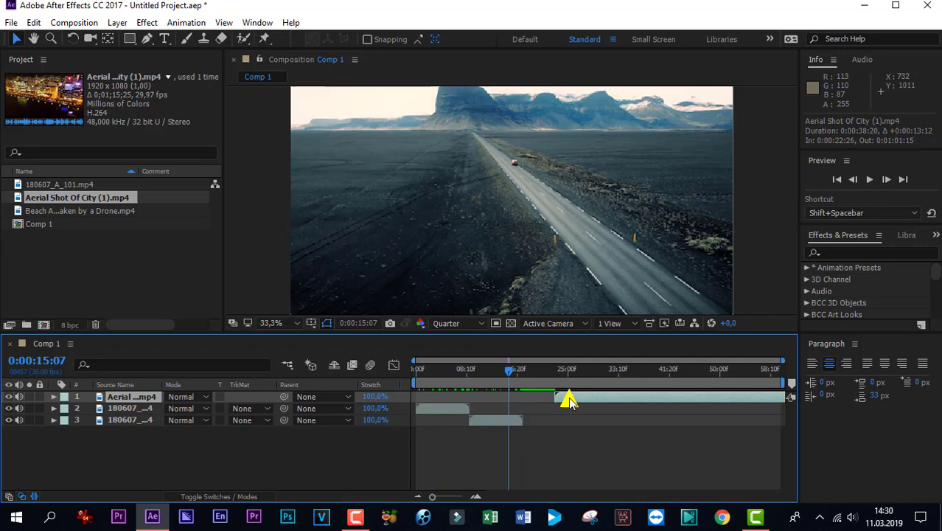
# Align the city clip to start at 0:00:17:19, right where the road copy ends
pyautogui.moveTo(564, 396); pyautogui.dragTo(540, 398)
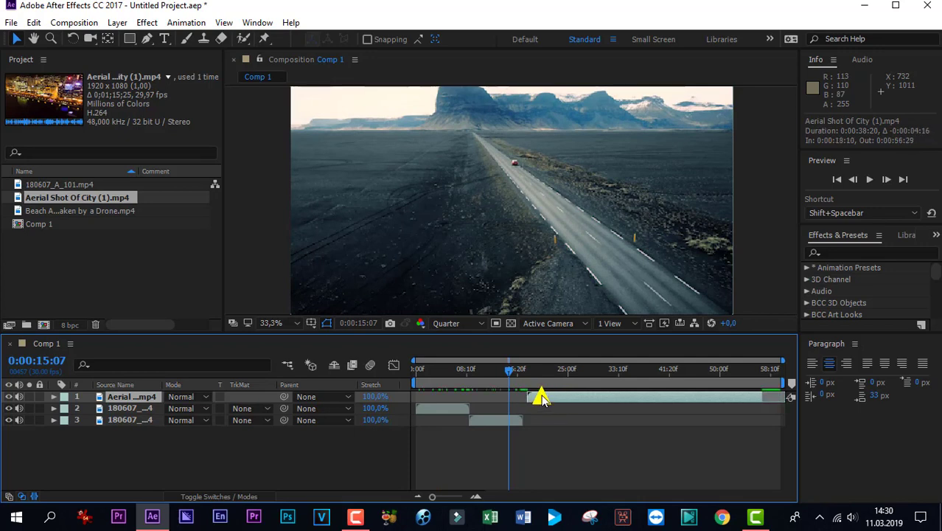
pyautogui.click(476, 497)
pyautogui.click(476, 497)
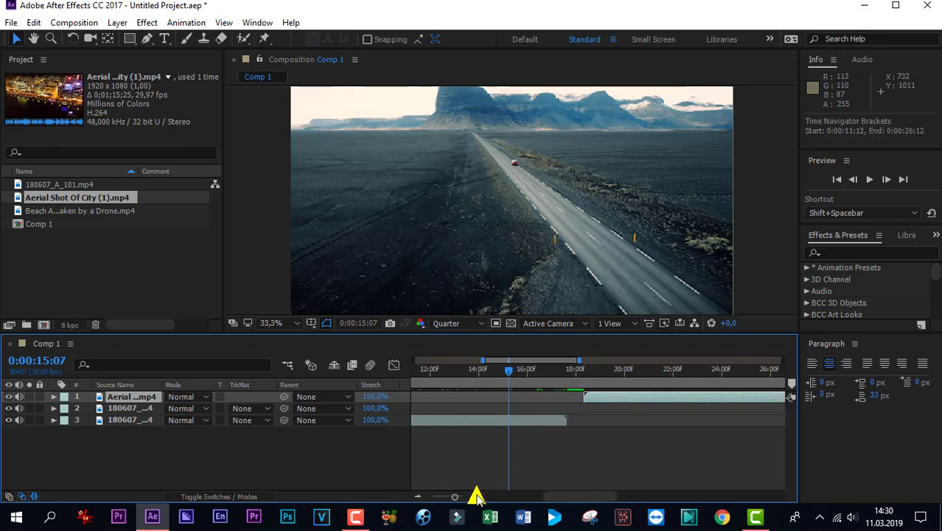
pyautogui.click(477, 497)
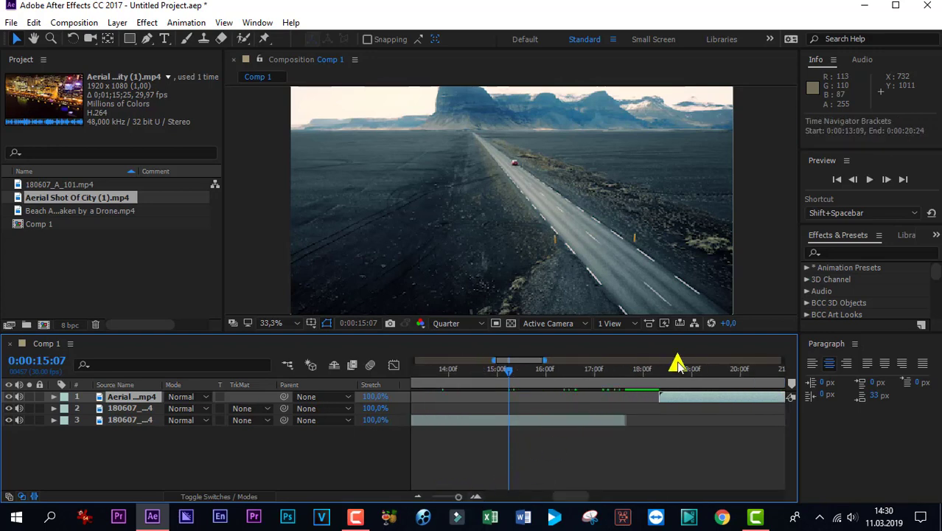
pyautogui.moveTo(692, 397)
pyautogui.mouseDown()
pyautogui.moveTo(734, 405)
pyautogui.moveTo(719, 405)
pyautogui.mouseUp()
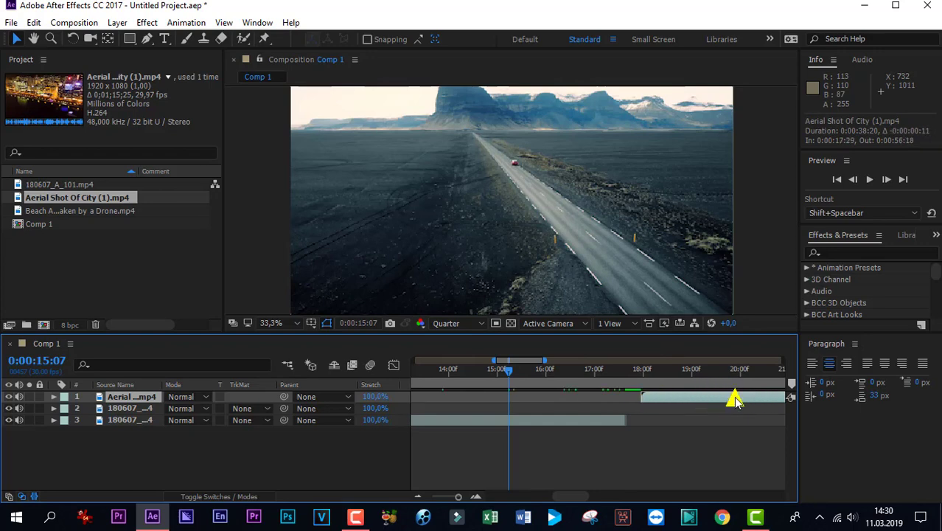
pyautogui.moveTo(719, 405); pyautogui.dragTo(727, 399)
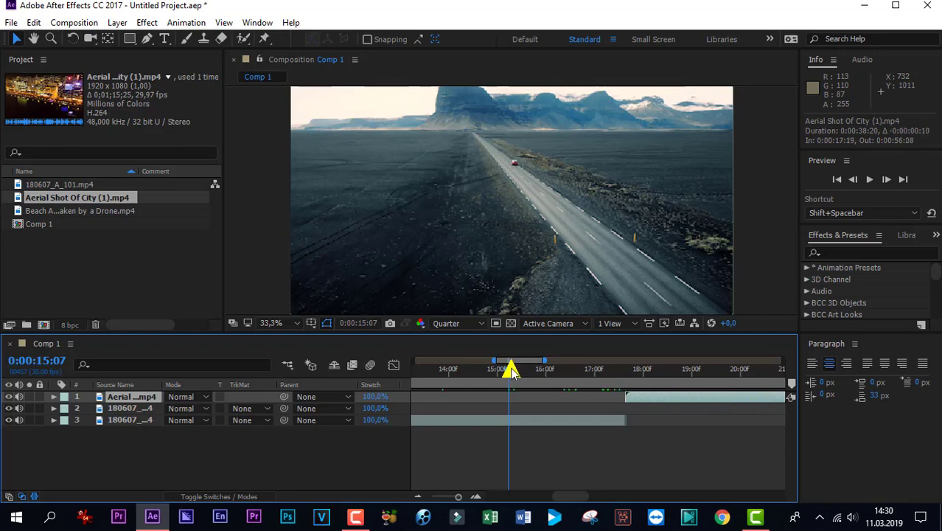
pyautogui.moveTo(509, 369)
pyautogui.mouseDown()
pyautogui.moveTo(647, 392)
pyautogui.moveTo(626, 385)
pyautogui.mouseUp()
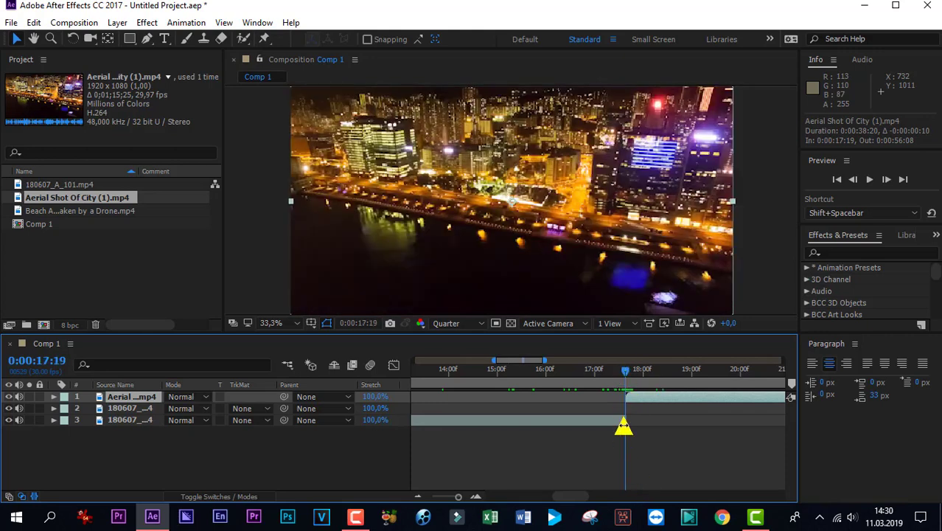
pyautogui.moveTo(623, 376); pyautogui.dragTo(445, 371)
pyautogui.click(418, 497)
# Time-stretch layer 2, the original 180607_A_101 road clip, with a Stretch Factor of 800%
pyautogui.click(418, 497)
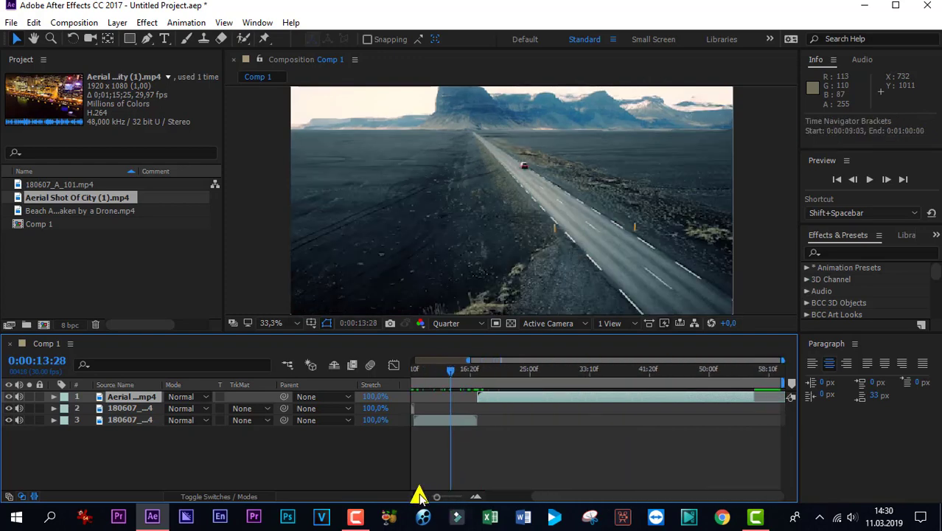
pyautogui.click(418, 497)
pyautogui.click(419, 497)
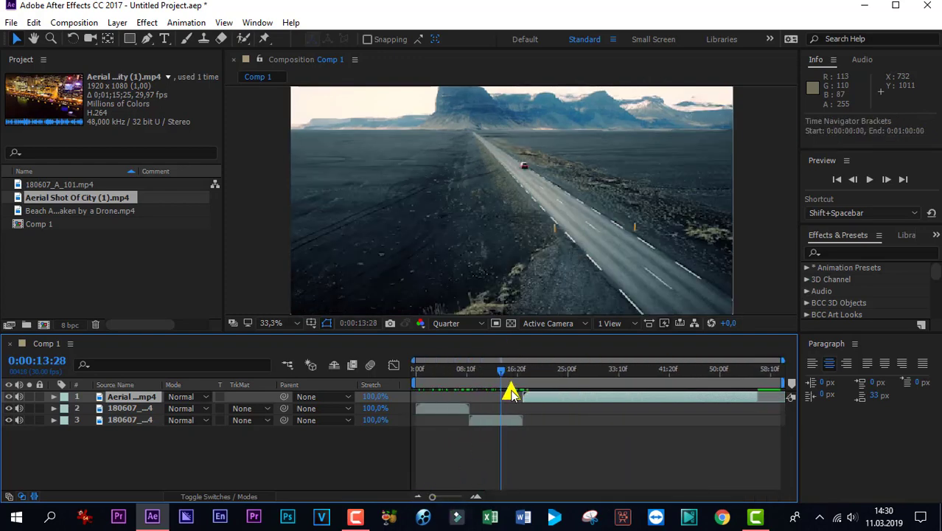
pyautogui.moveTo(500, 371); pyautogui.dragTo(418, 369)
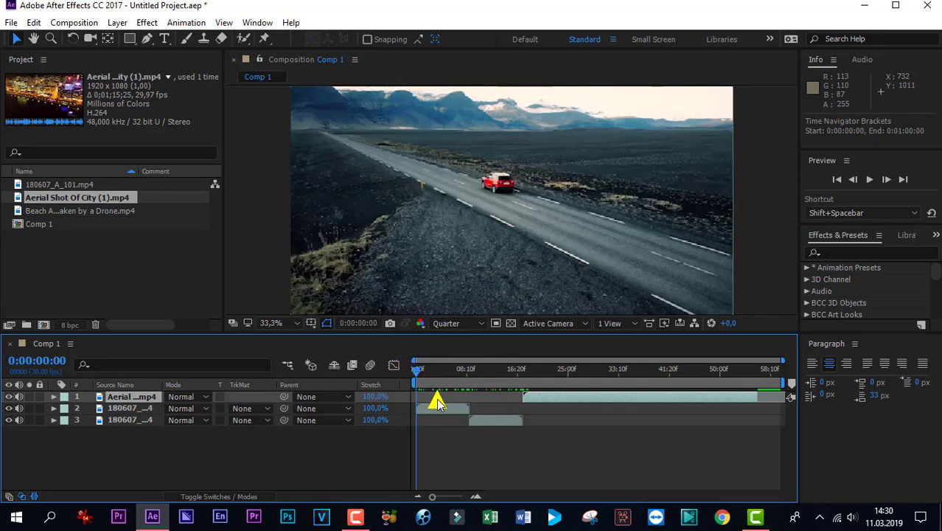
pyautogui.click(441, 407)
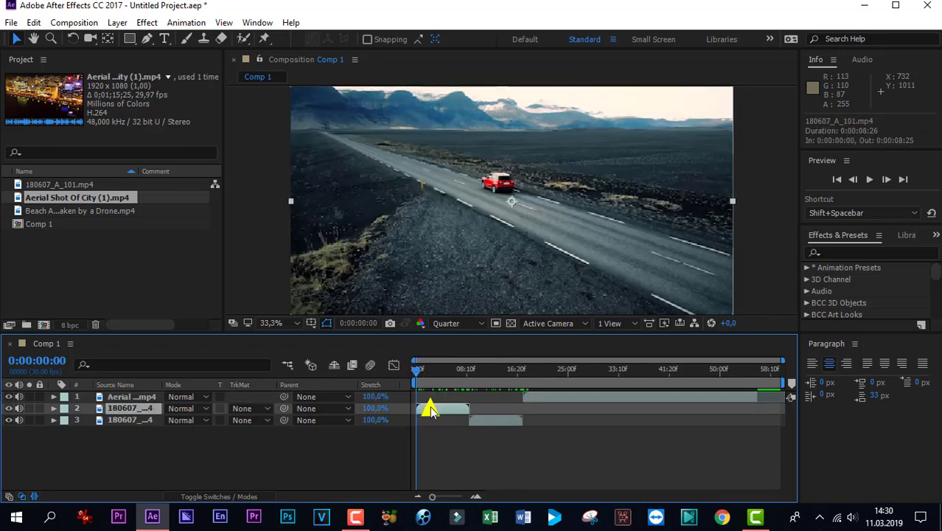
pyautogui.rightClick(431, 411)
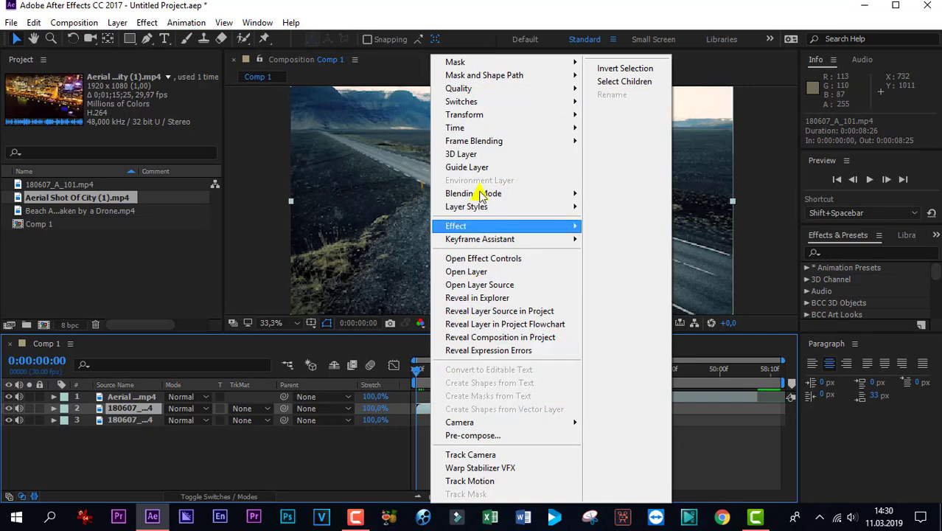
pyautogui.moveTo(479, 128)
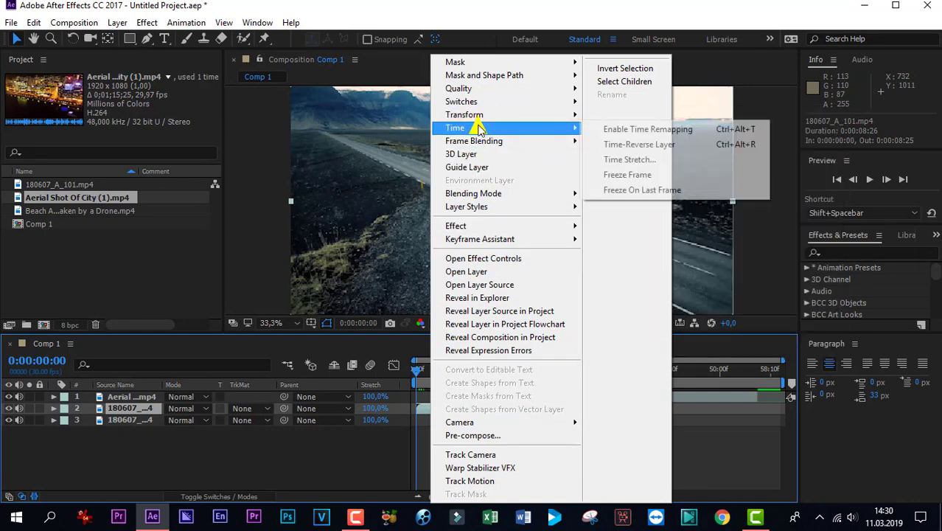
pyautogui.click(631, 160)
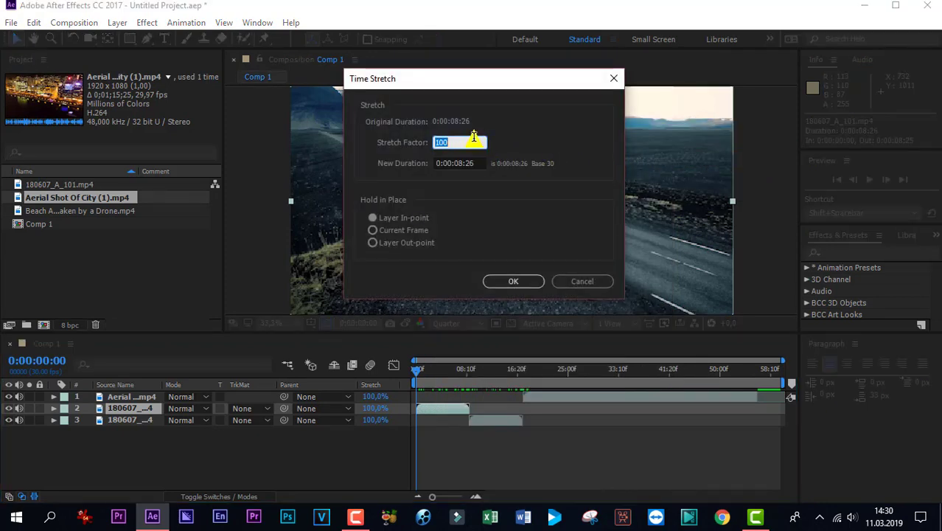
pyautogui.write('8')
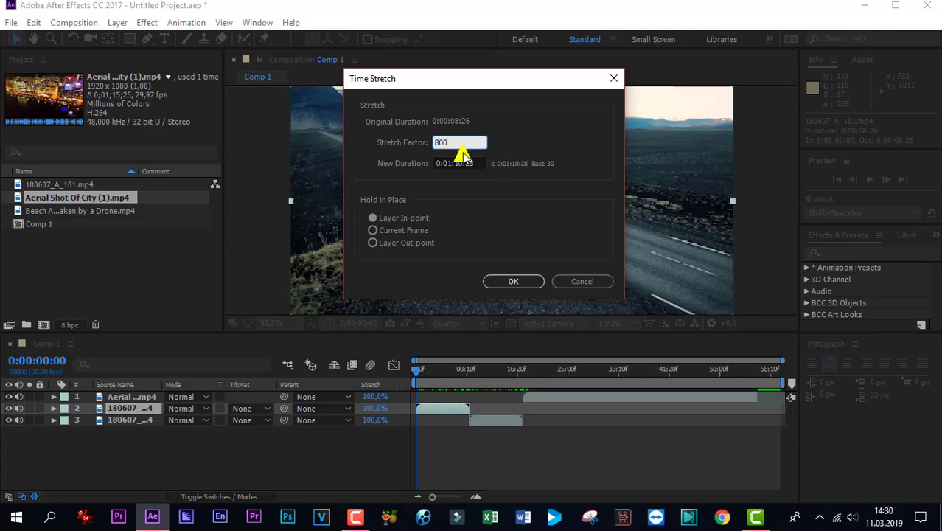
pyautogui.click(514, 281)
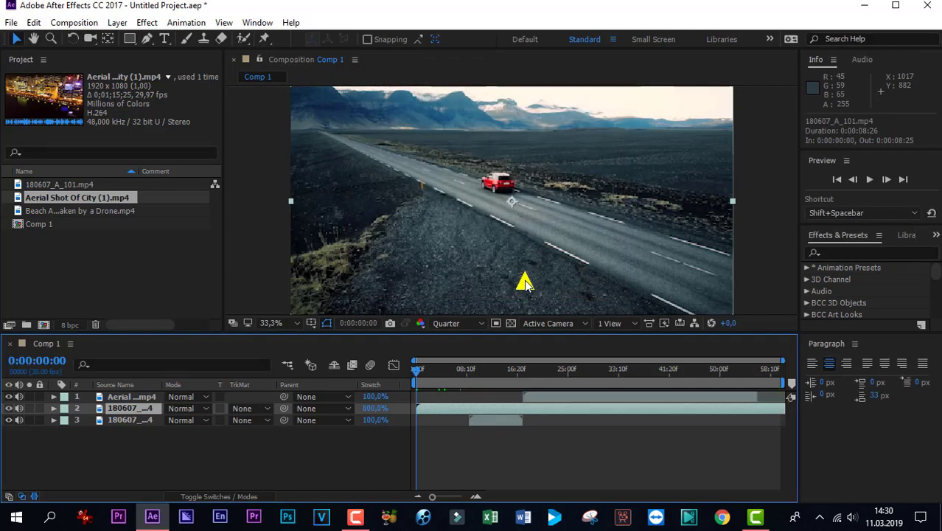
# Shift the road copy to start near 8:26, then preview the composition and stop playback
pyautogui.moveTo(476, 420); pyautogui.dragTo(513, 409)
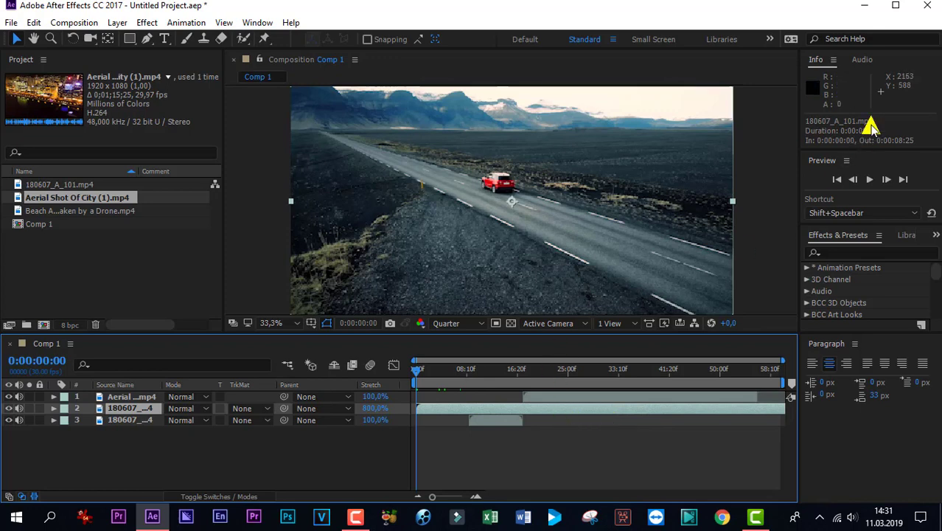
pyautogui.click(870, 179)
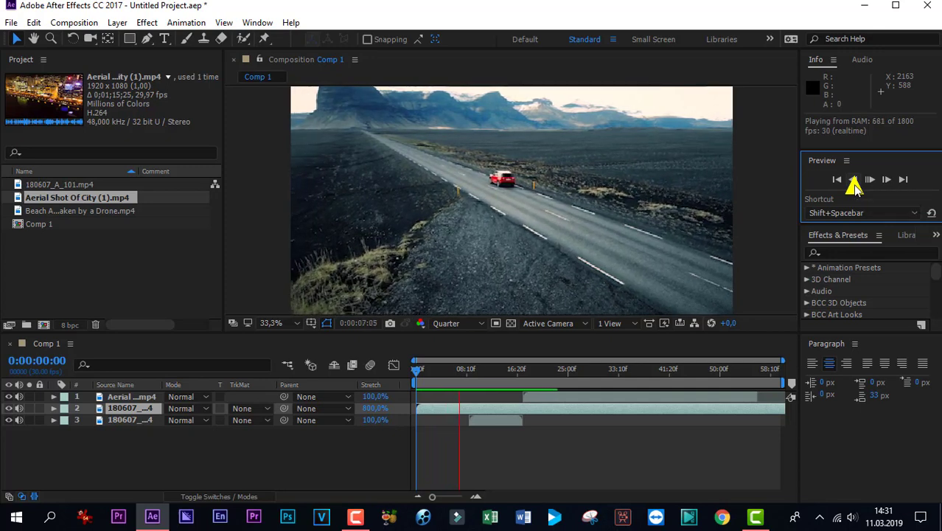
pyautogui.click(864, 180)
pyautogui.click(864, 180)
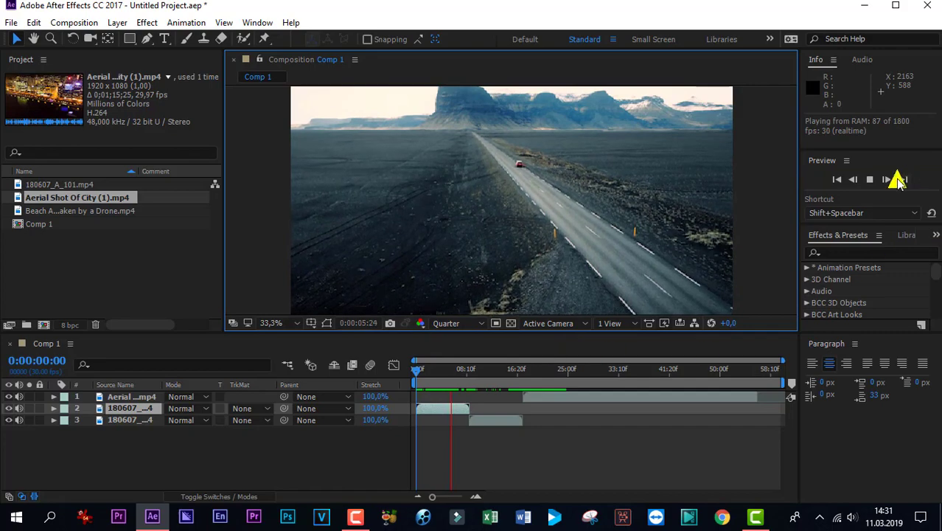
pyautogui.click(871, 180)
# Set layer 3's Time Stretch factor to 30, shortening the road copy to 0:00:02:20
pyautogui.click(488, 422)
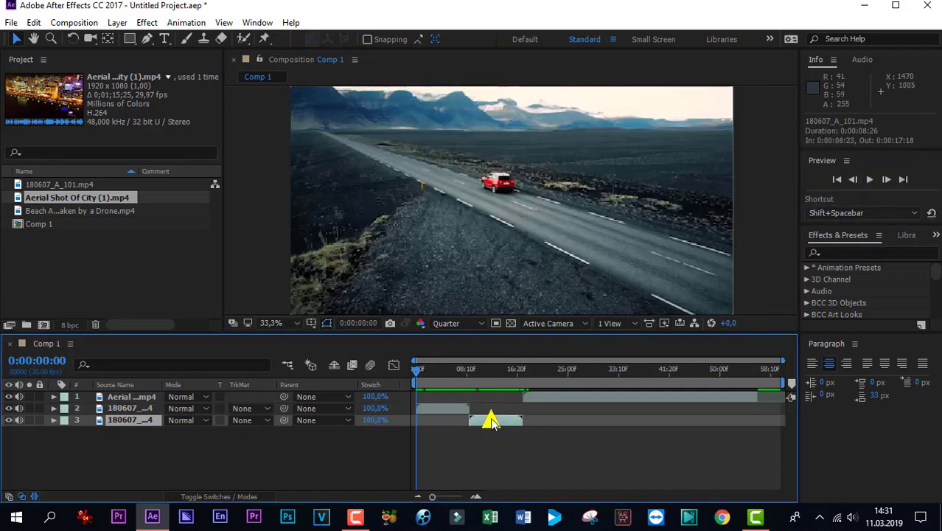
pyautogui.moveTo(417, 367); pyautogui.dragTo(496, 390)
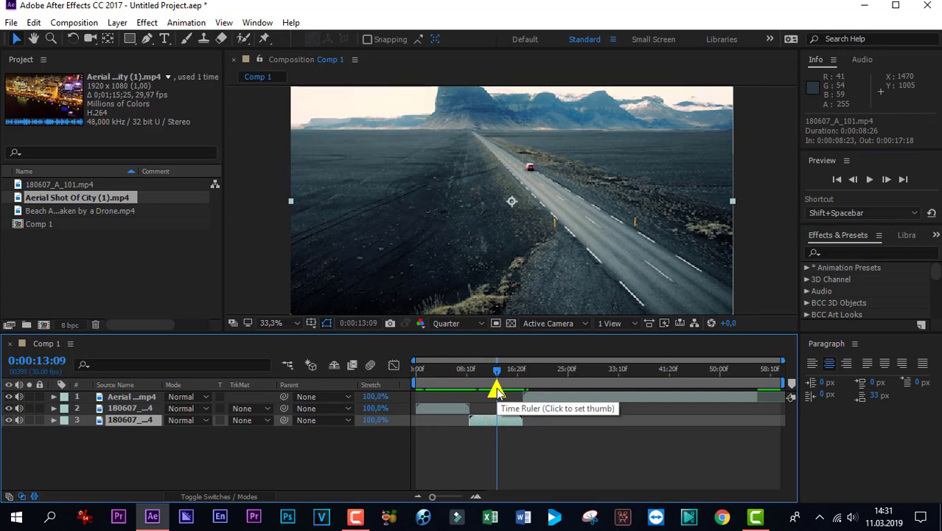
pyautogui.rightClick(486, 428)
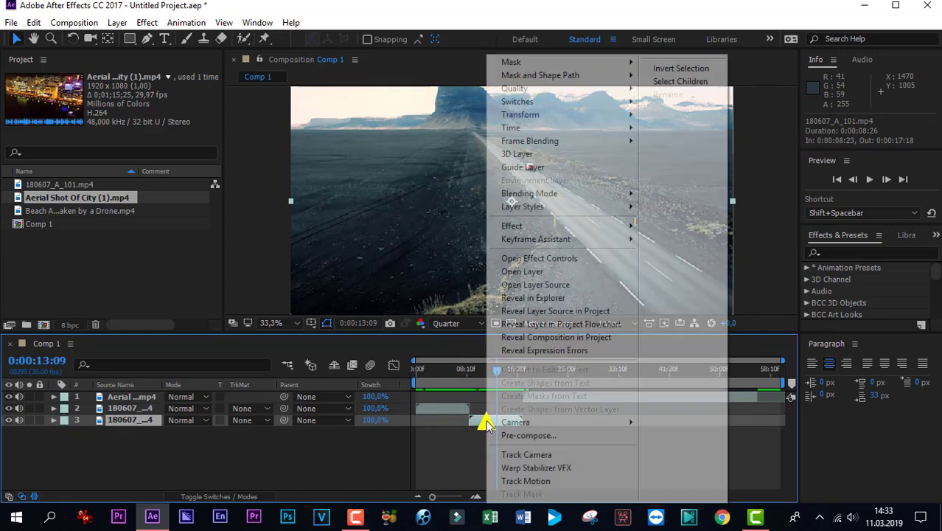
pyautogui.moveTo(554, 114)
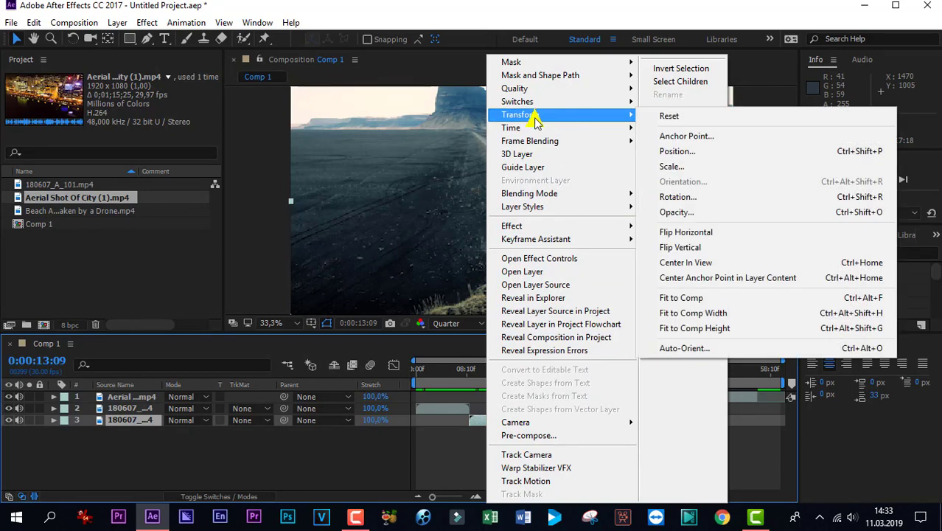
pyautogui.moveTo(525, 128)
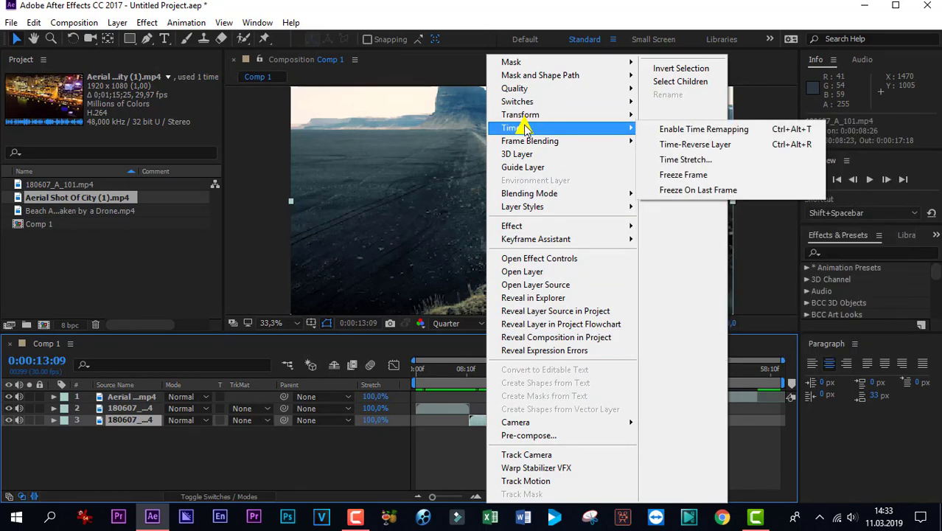
pyautogui.click(682, 159)
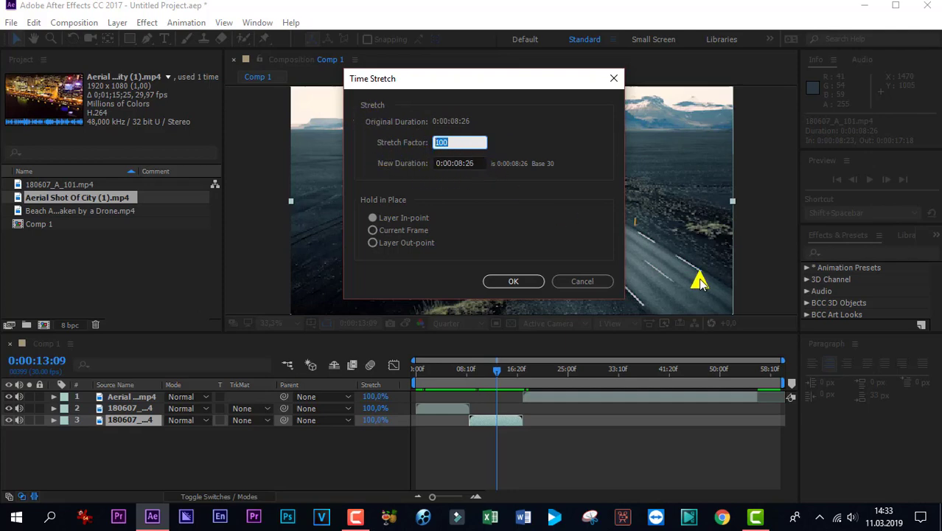
pyautogui.write('20')
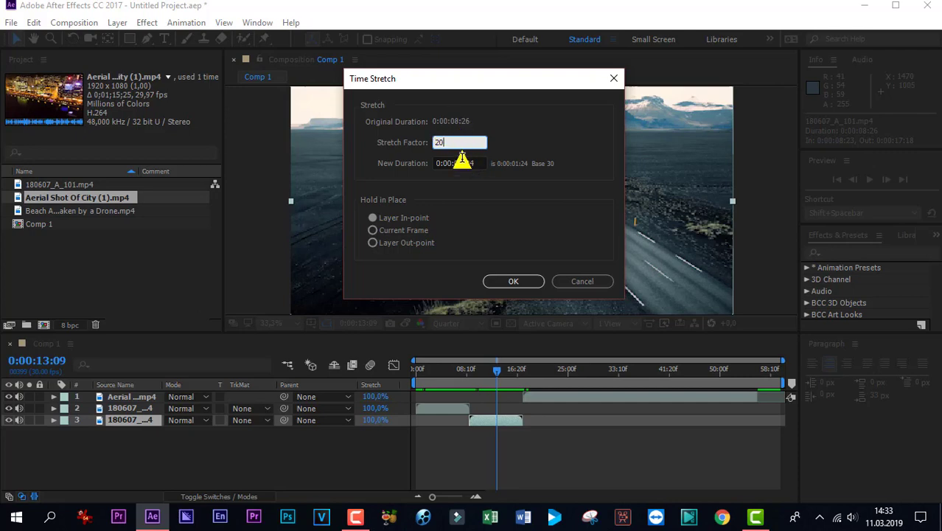
pyautogui.moveTo(450, 145); pyautogui.dragTo(406, 140)
pyautogui.write('30')
pyautogui.click(515, 282)
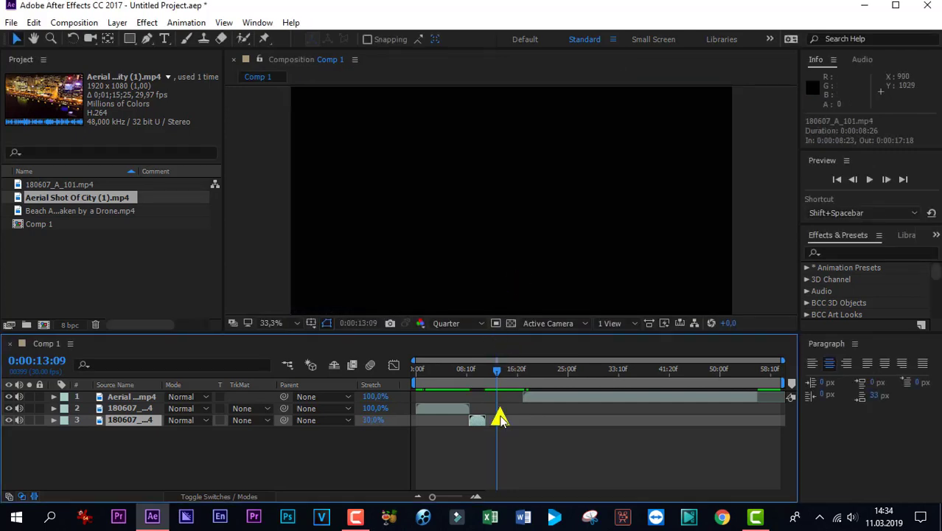
# Preview the composition from 0:00:08:05, stopping around 0:00:10:07
pyautogui.moveTo(497, 370); pyautogui.dragTo(466, 371)
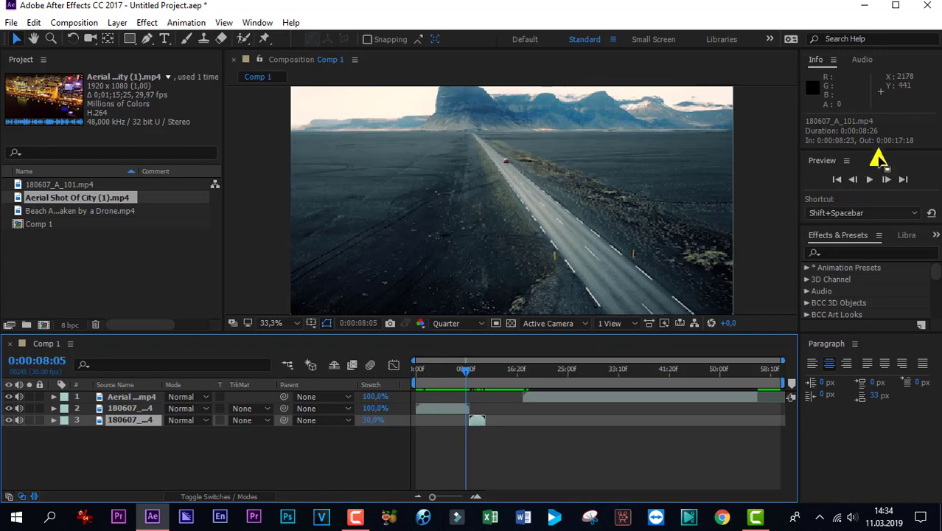
pyautogui.click(870, 179)
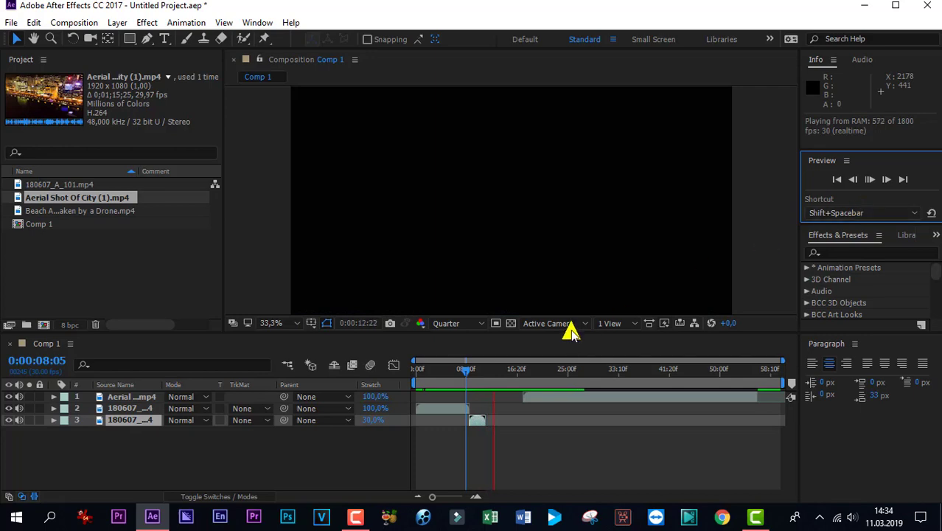
pyautogui.moveTo(465, 375); pyautogui.dragTo(478, 377)
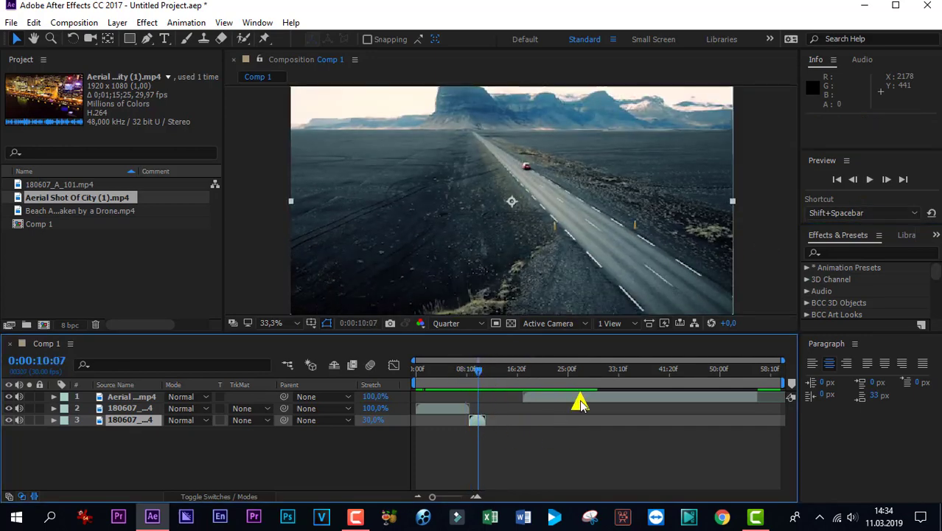
# Move the Aerial Shot Of City clip later so it begins at about 0:00:29:06
pyautogui.moveTo(579, 398); pyautogui.dragTo(565, 398)
pyautogui.moveTo(476, 374); pyautogui.dragTo(549, 381)
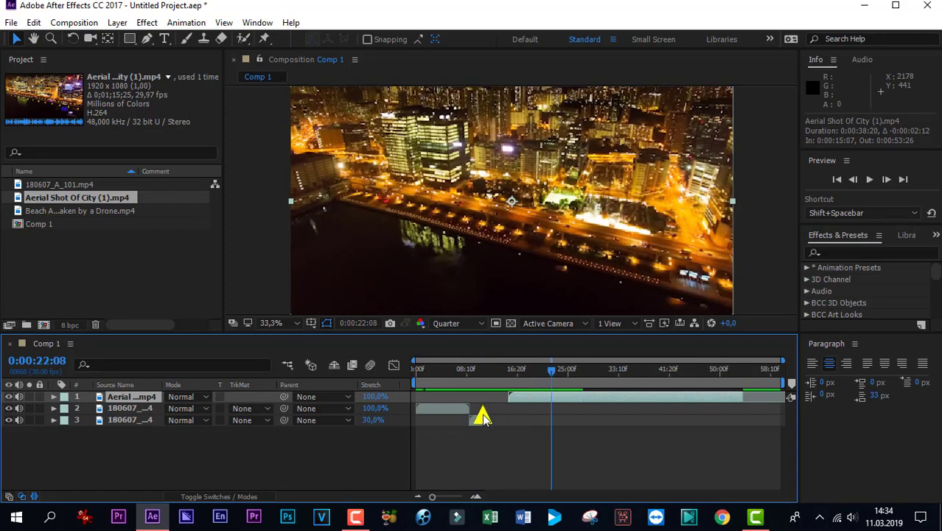
pyautogui.click(483, 421)
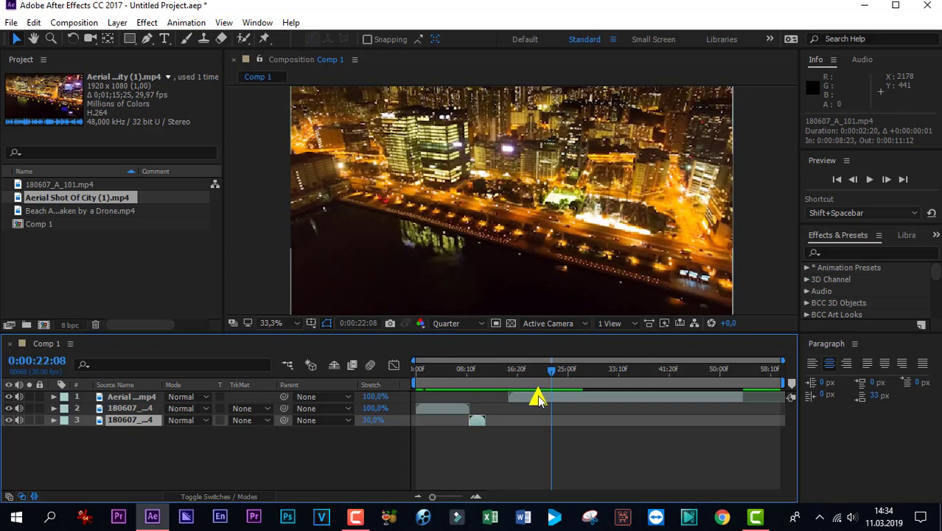
pyautogui.moveTo(536, 397); pyautogui.dragTo(621, 399)
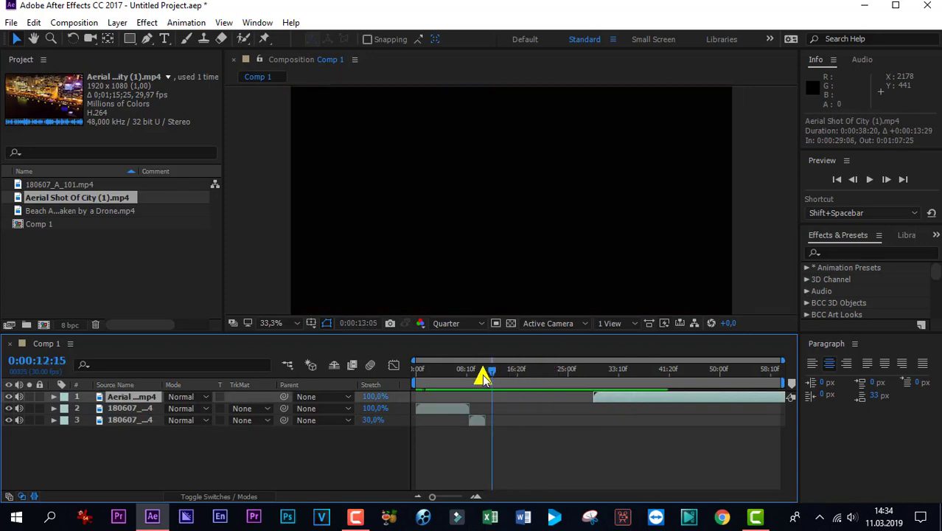
pyautogui.click(479, 373)
pyautogui.click(477, 420)
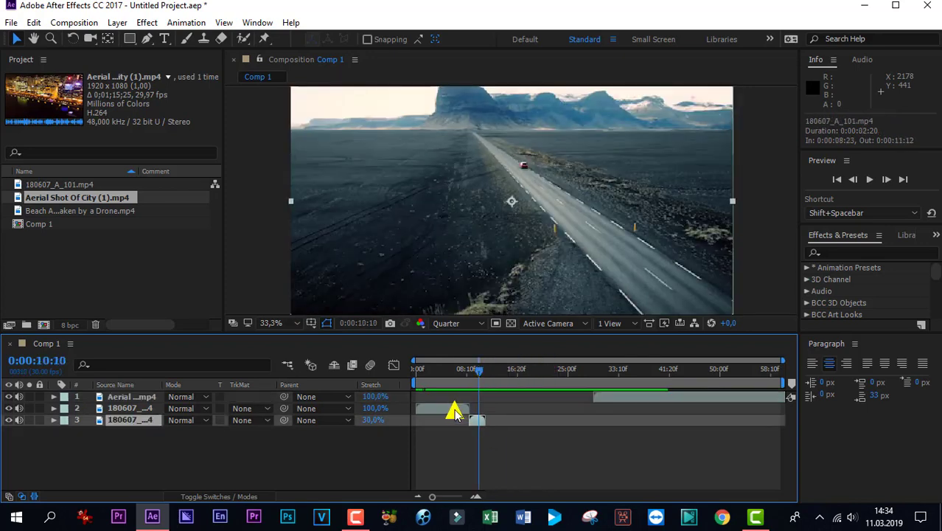
# Time-reverse the third road clip so its stretch reads -30.0%
pyautogui.rightClick(476, 419)
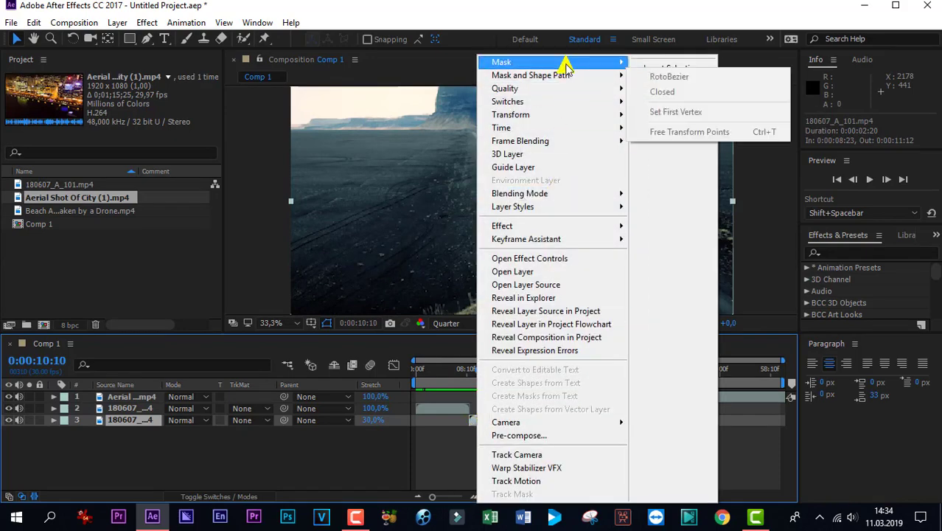
pyautogui.moveTo(548, 118)
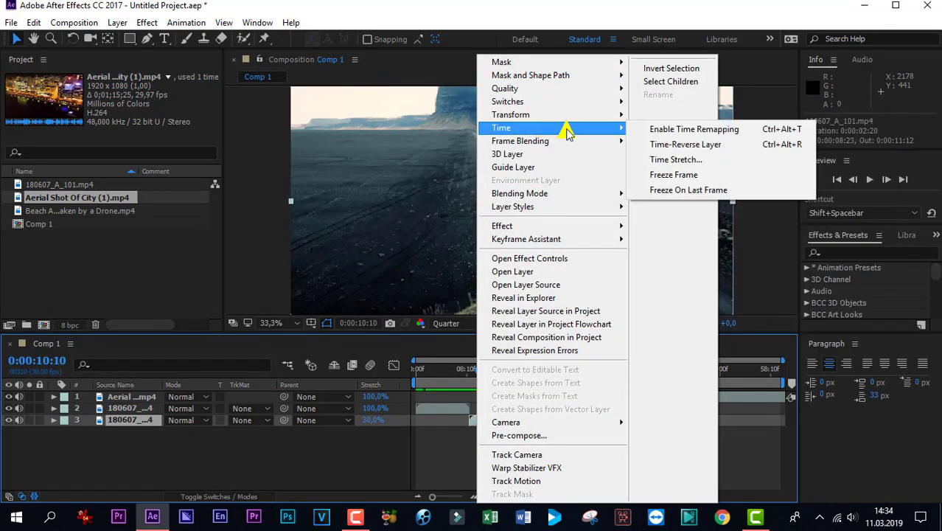
pyautogui.click(679, 145)
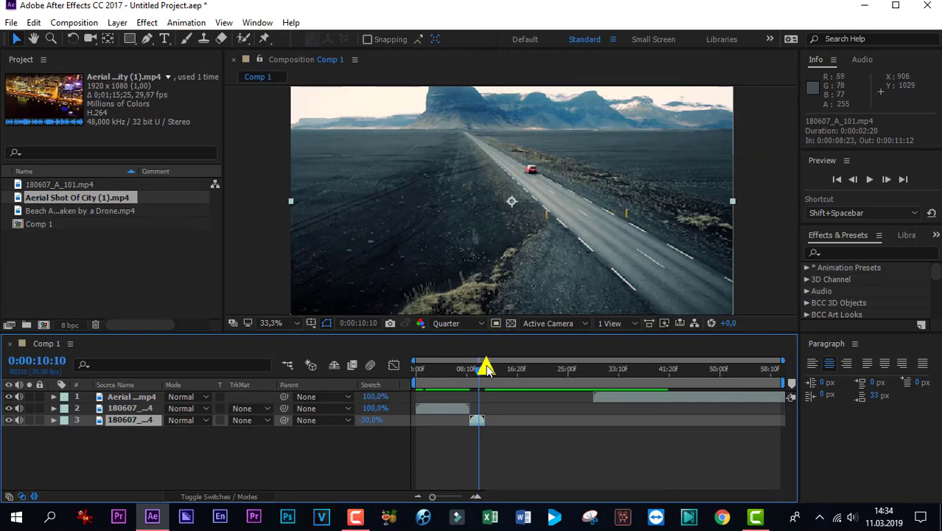
# Move the playhead back to 0:00:08:29 and preview the reversed clip
pyautogui.moveTo(477, 370); pyautogui.dragTo(471, 370)
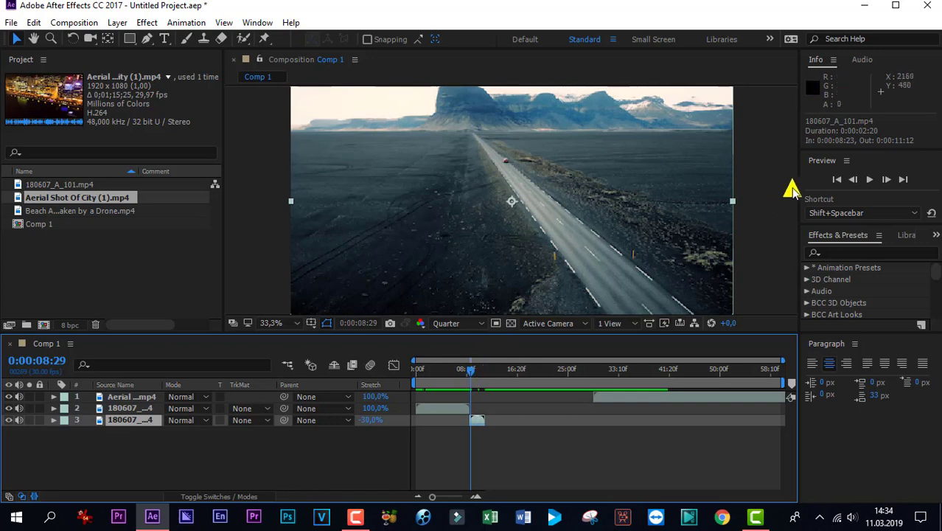
pyautogui.click(876, 179)
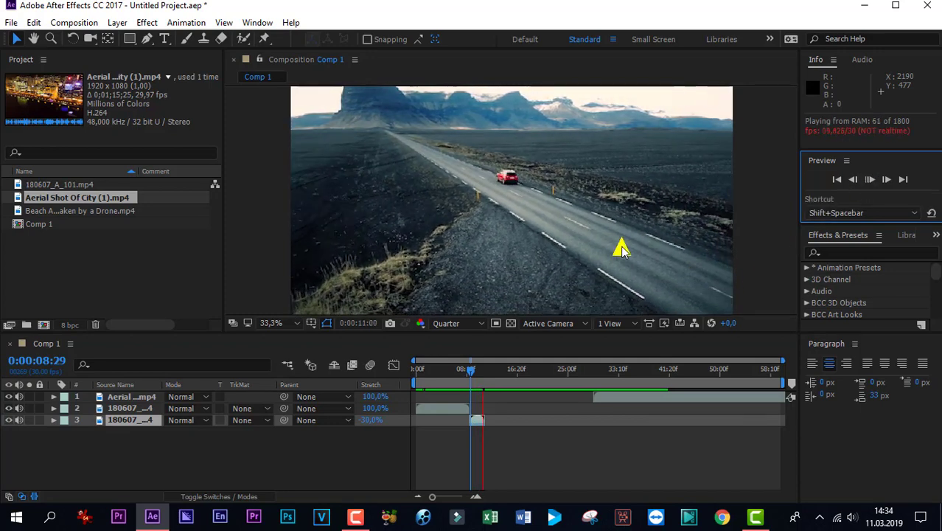
pyautogui.click(870, 180)
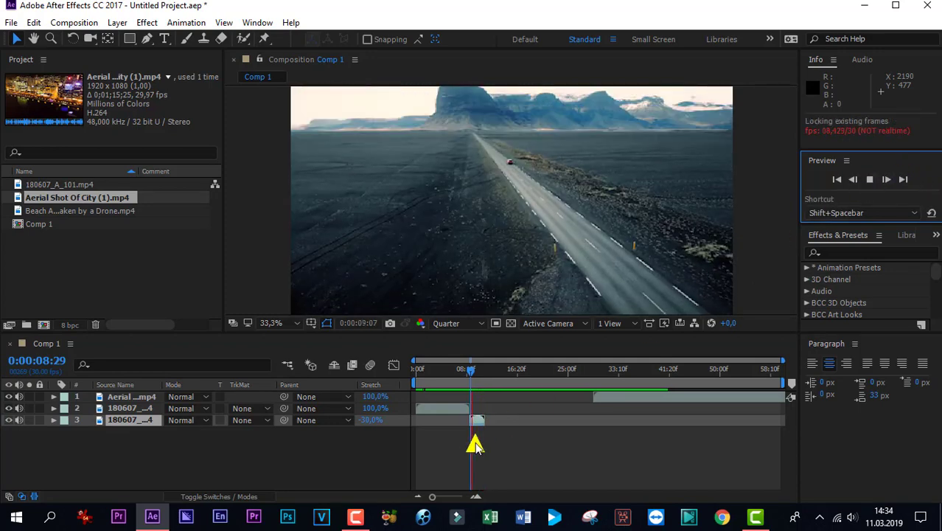
pyautogui.click(477, 422)
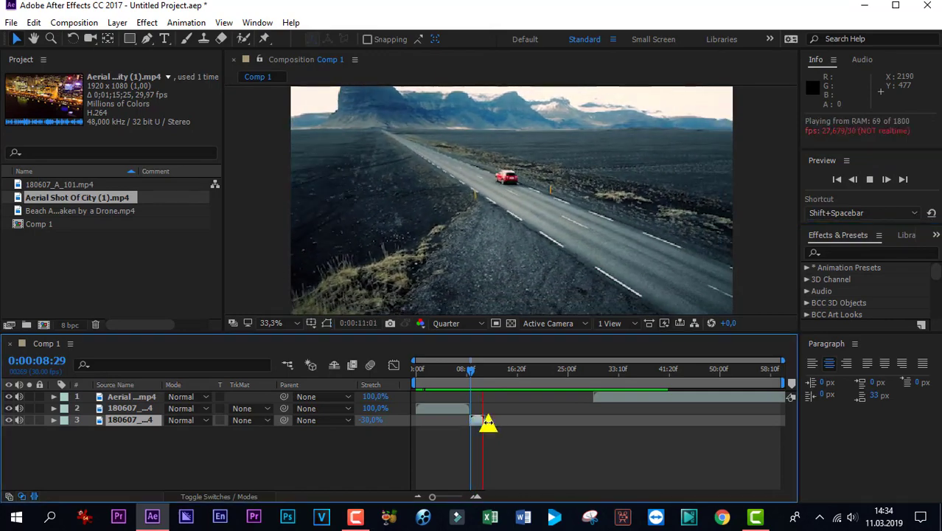
pyautogui.click(870, 179)
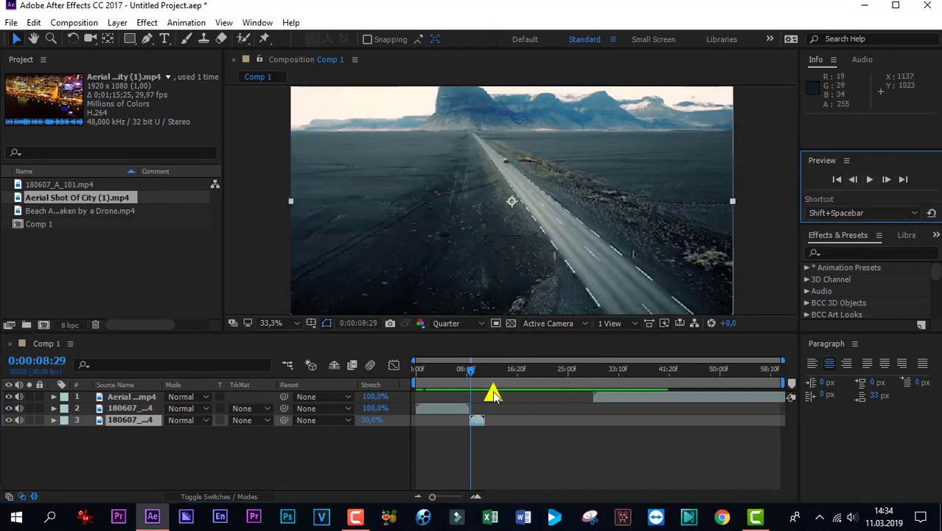
pyautogui.rightClick(477, 422)
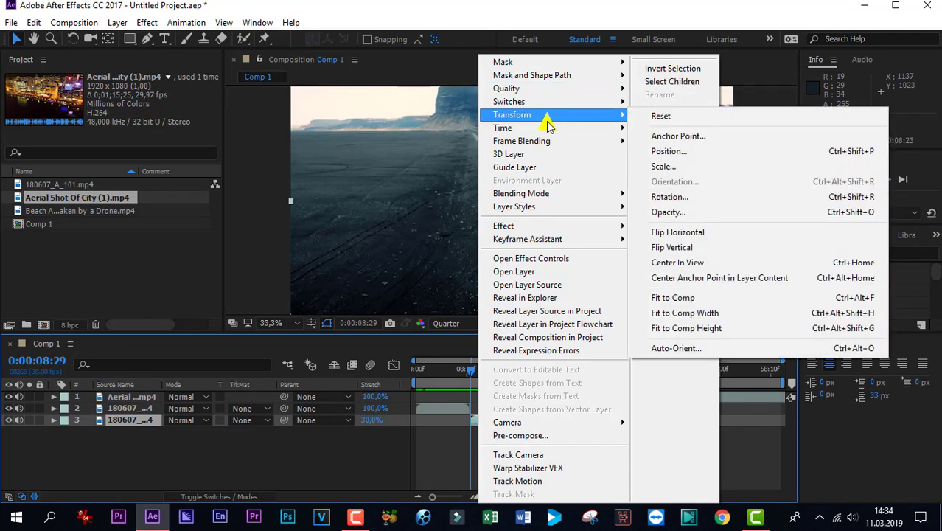
pyautogui.moveTo(529, 128)
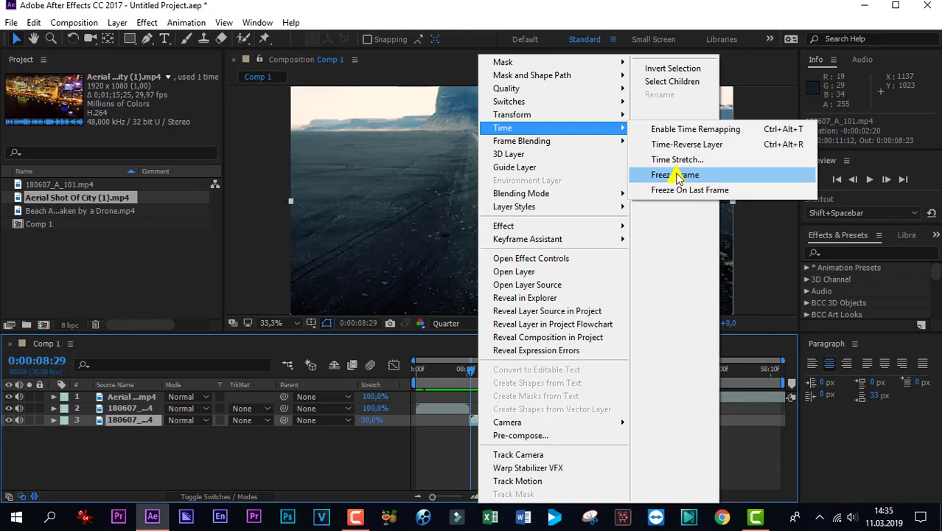
pyautogui.click(677, 178)
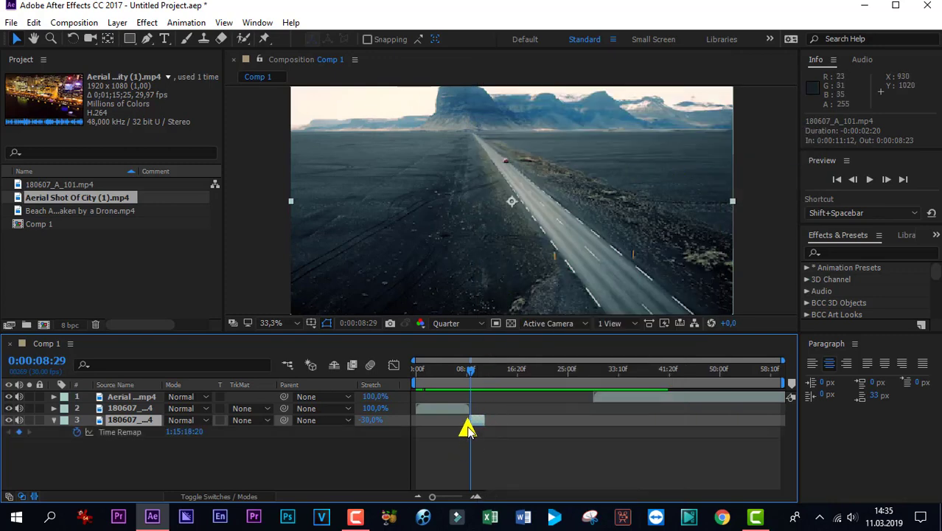
pyautogui.moveTo(470, 378); pyautogui.dragTo(505, 370)
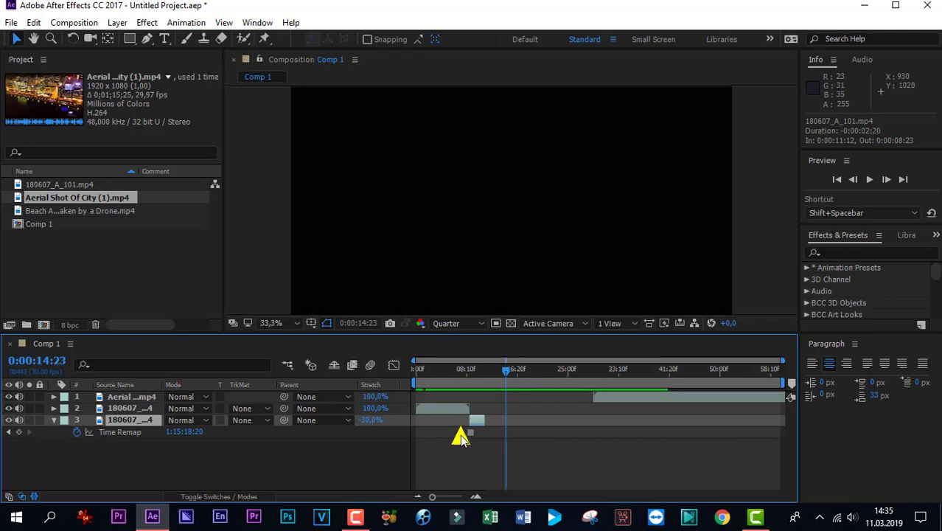
pyautogui.moveTo(499, 369); pyautogui.dragTo(457, 371)
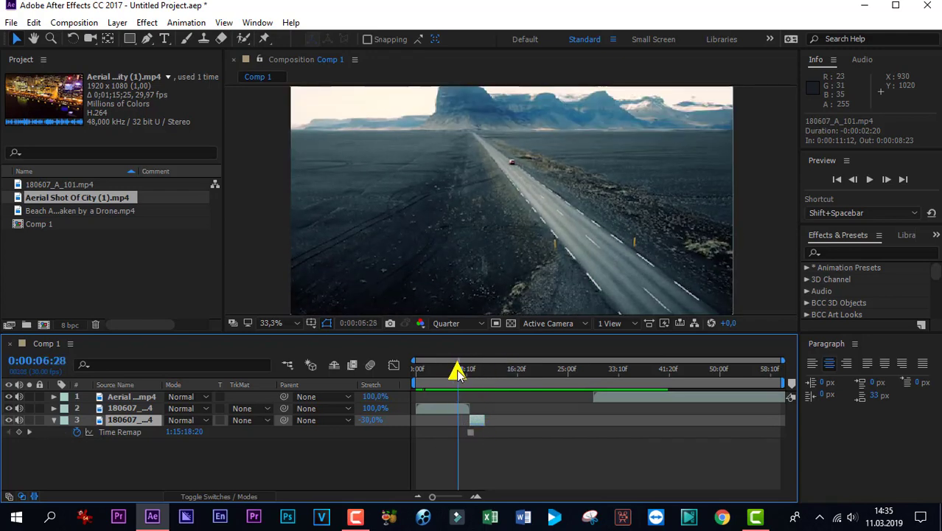
pyautogui.click(870, 181)
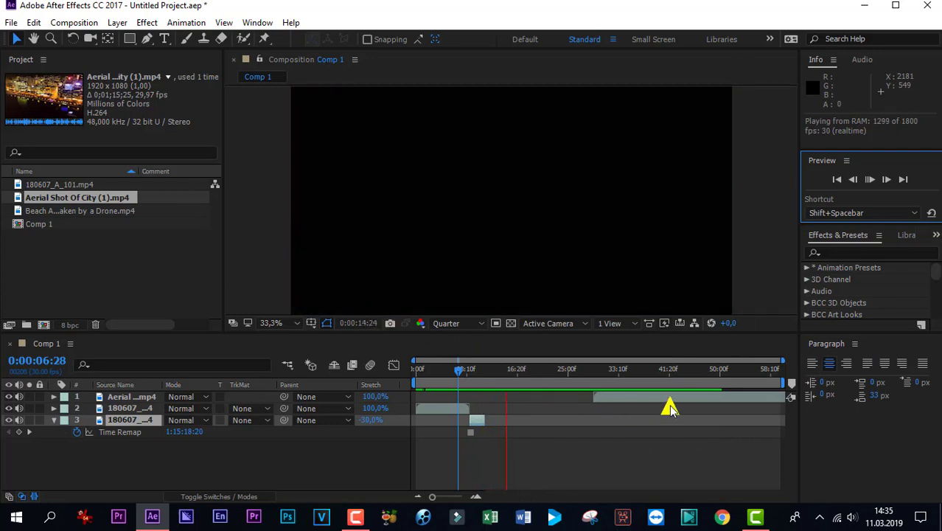
pyautogui.press('space')
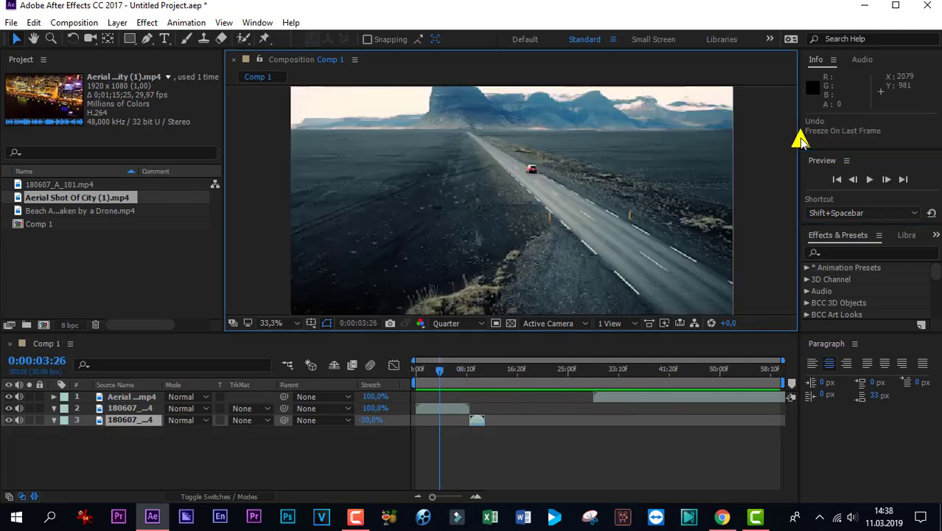